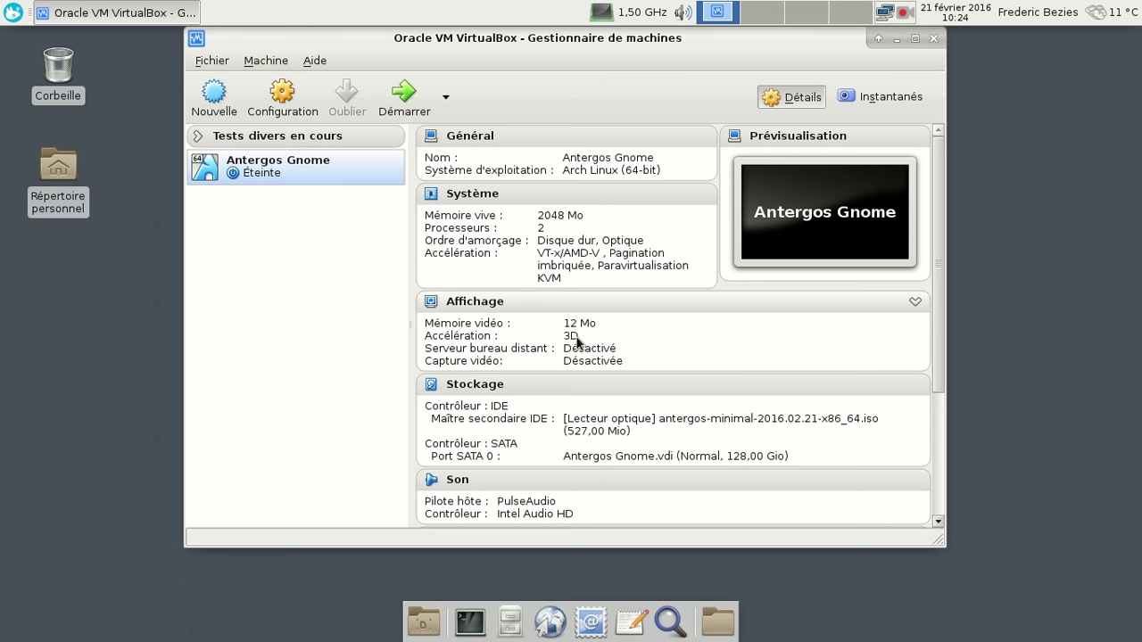
Start the Antergos Gnome machine and move its window up and to the left
click(403, 94)
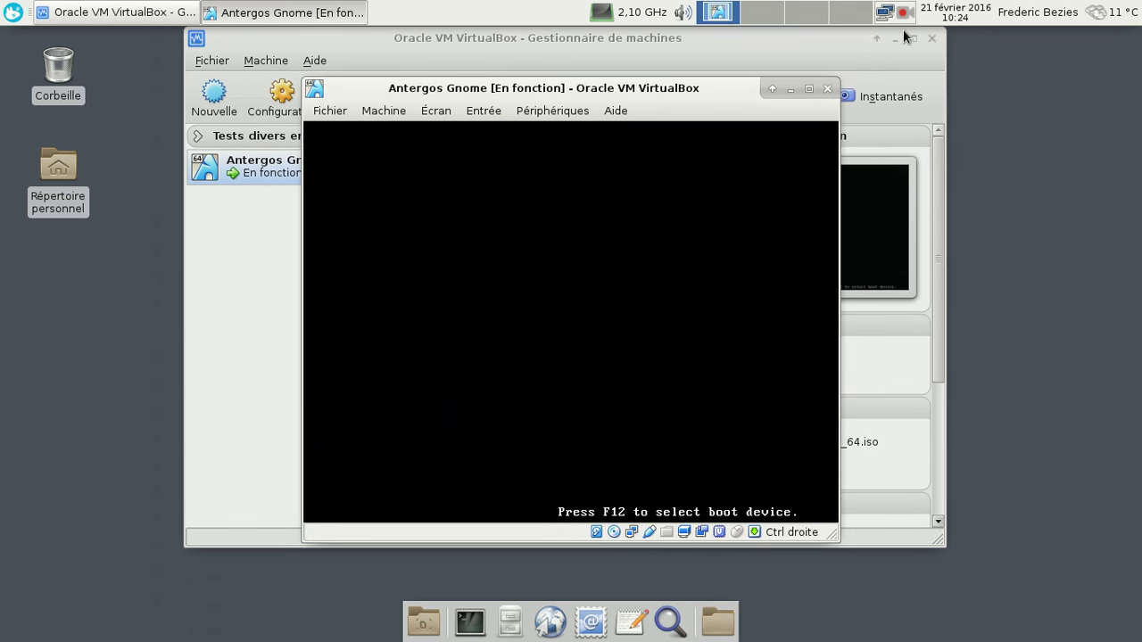
click(895, 38)
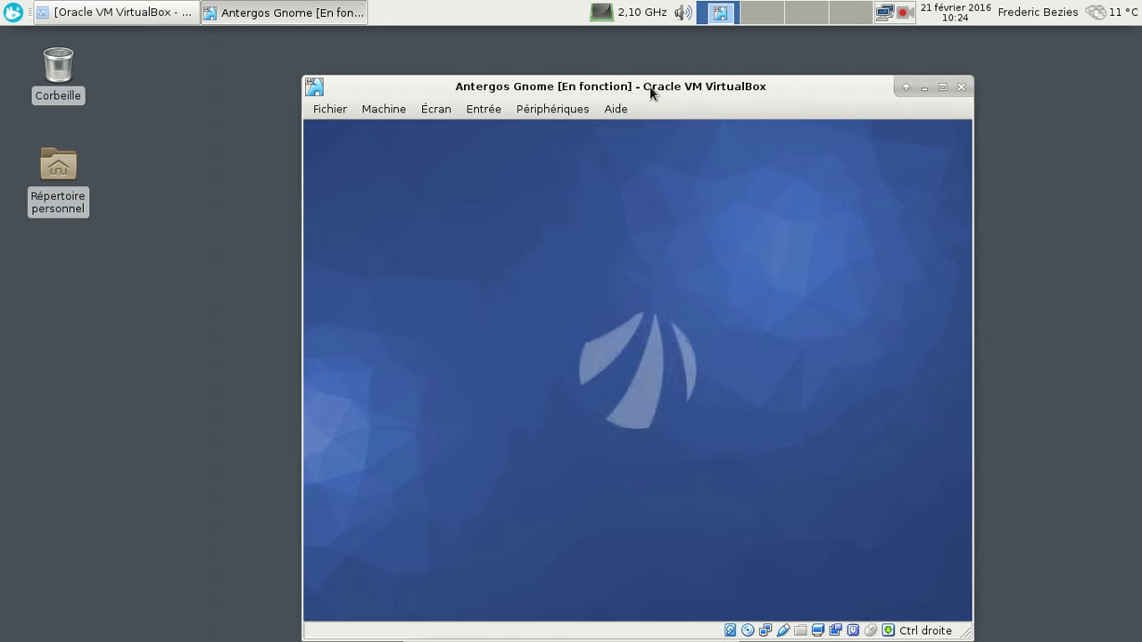
drag(649, 86, 580, 59)
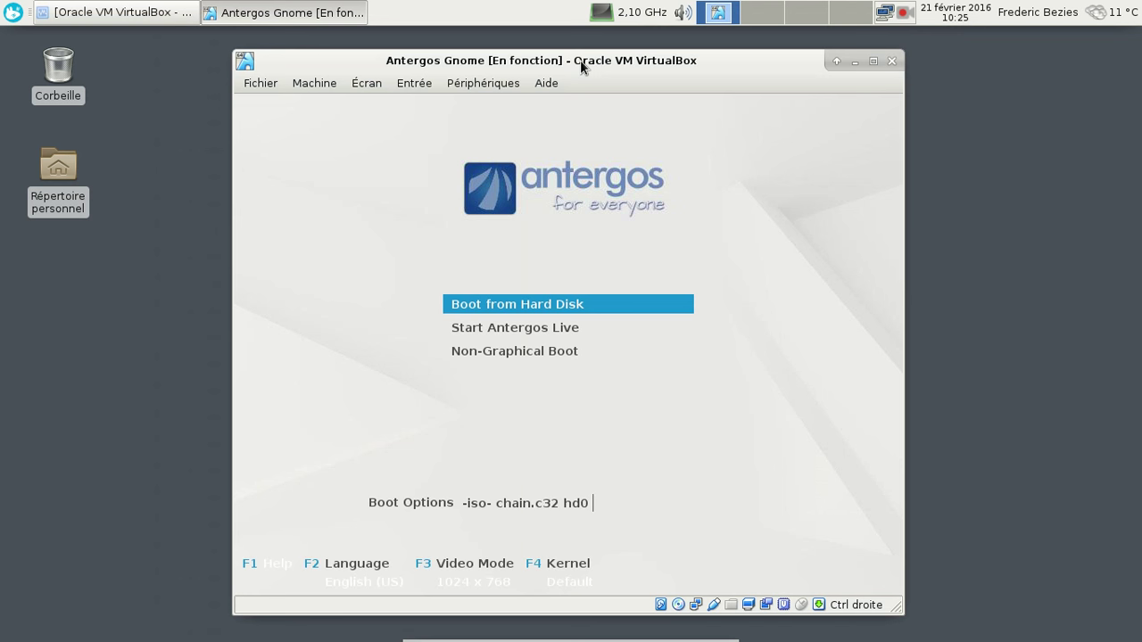
Switch the guest boot menu to Français and boot Démarrer Antergos Live
key(Down)
key(F2)
key(Down)
key(Down)
key(Down)
key(Down)
key(Return)
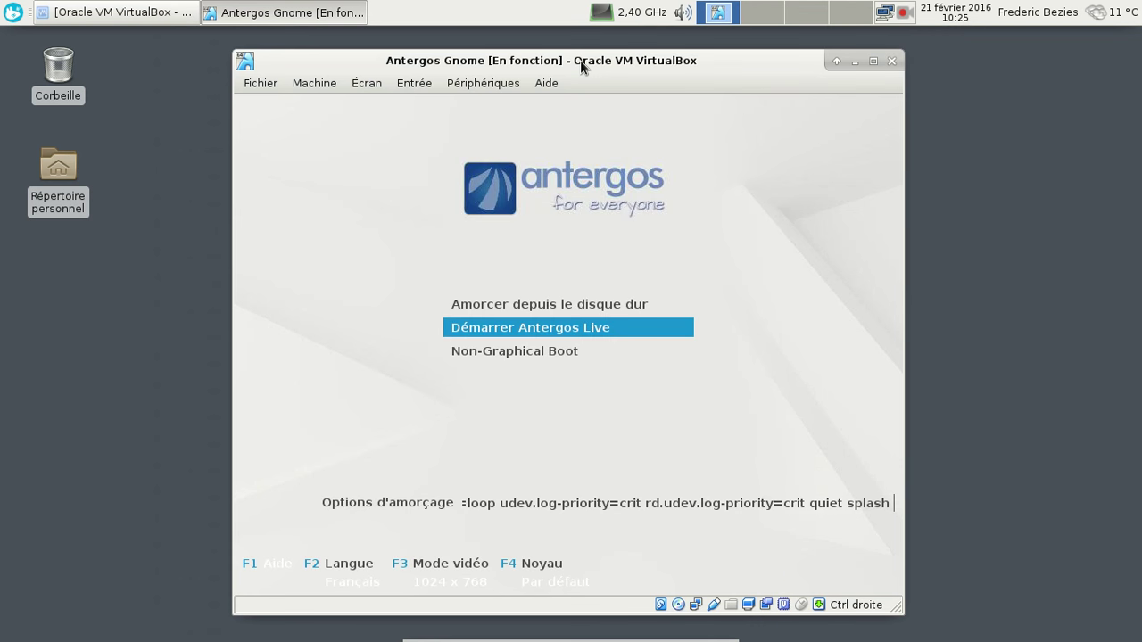
key(Return)
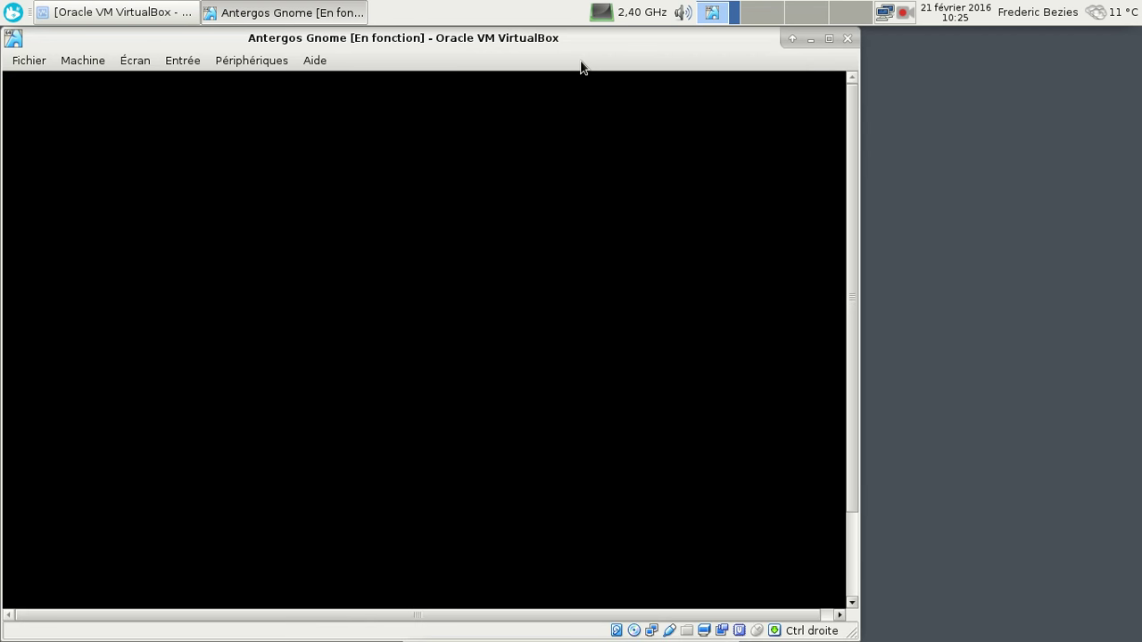
Minimize and restore the Antergos Gnome window, go full screen, and close the 'Connexion établie' notice
click(811, 39)
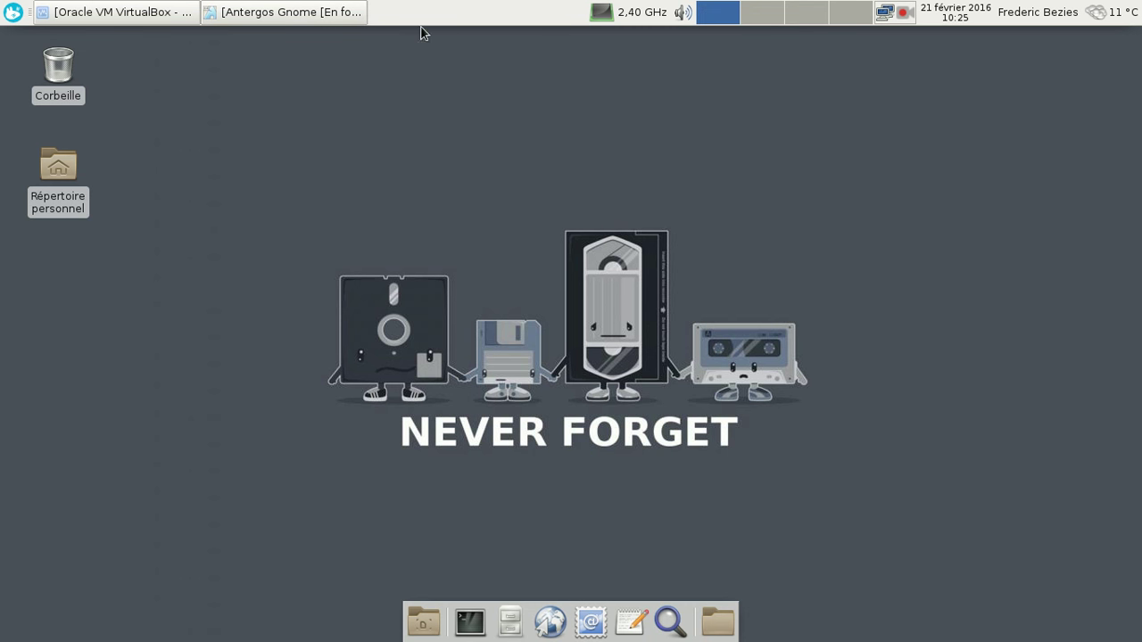
click(342, 18)
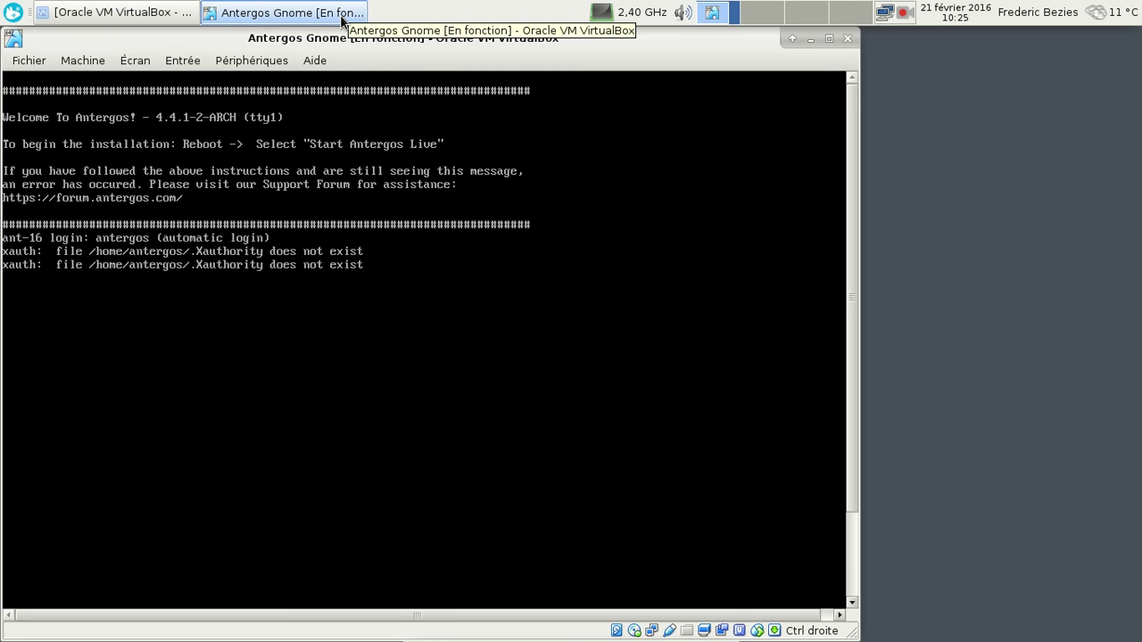
key(ctrl+f)
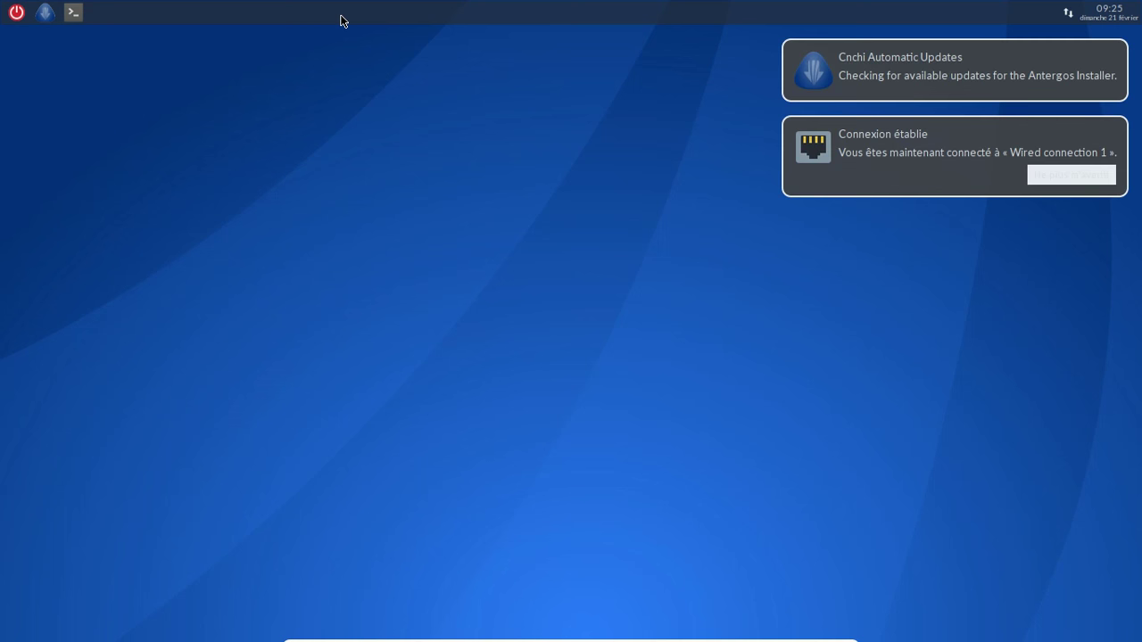
click(1110, 135)
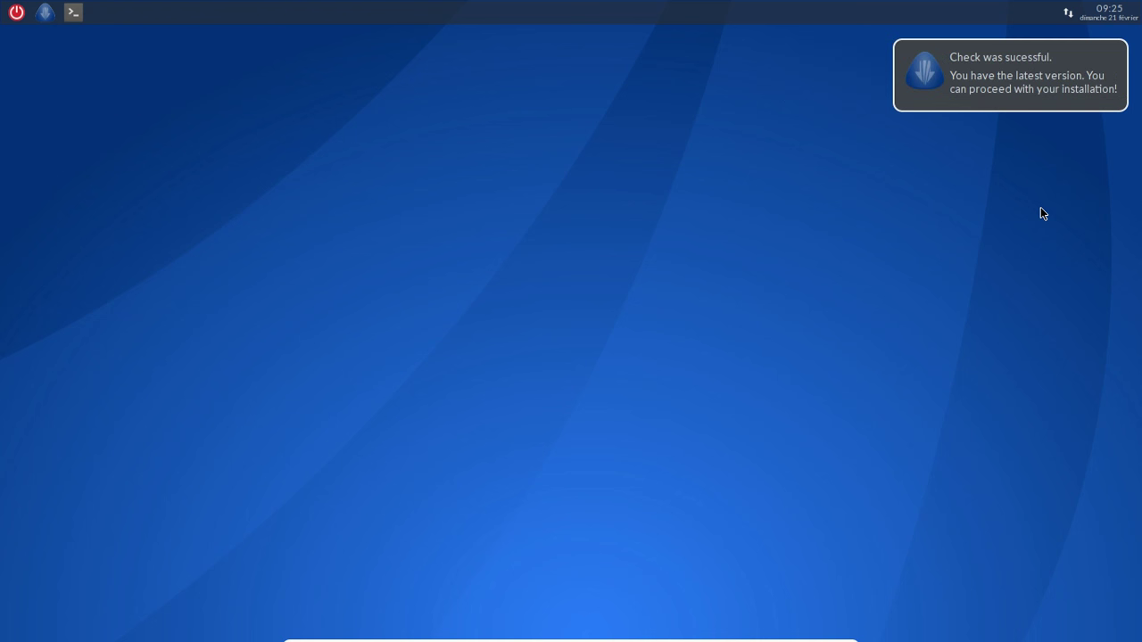
Close the update notice, keep Français, pass the system check, and pick French (FR), France
click(1091, 70)
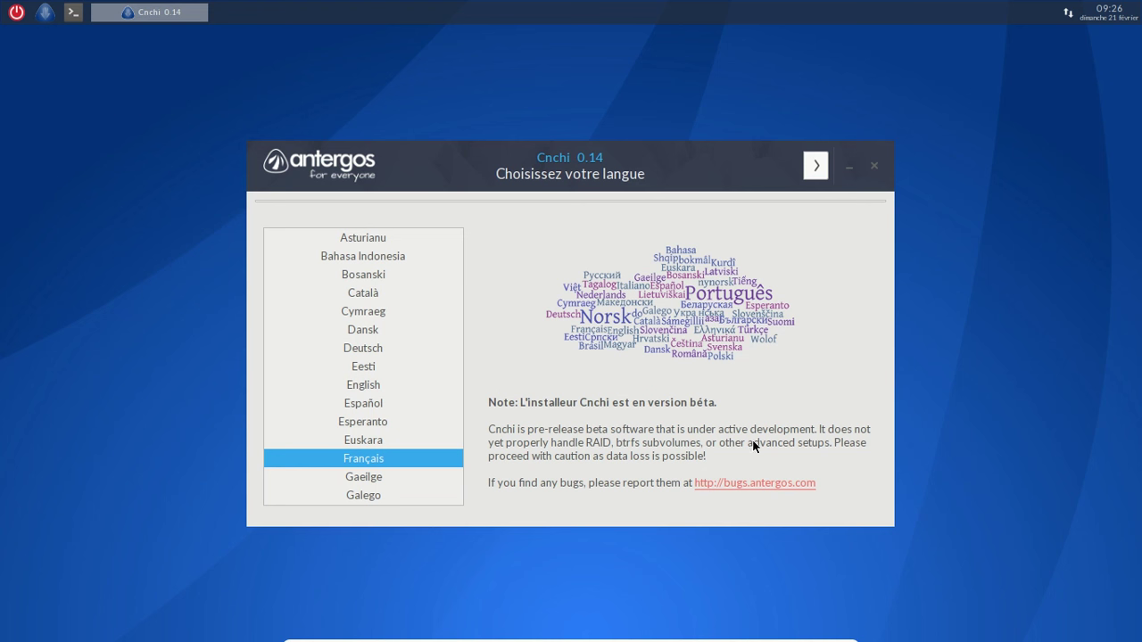
click(814, 177)
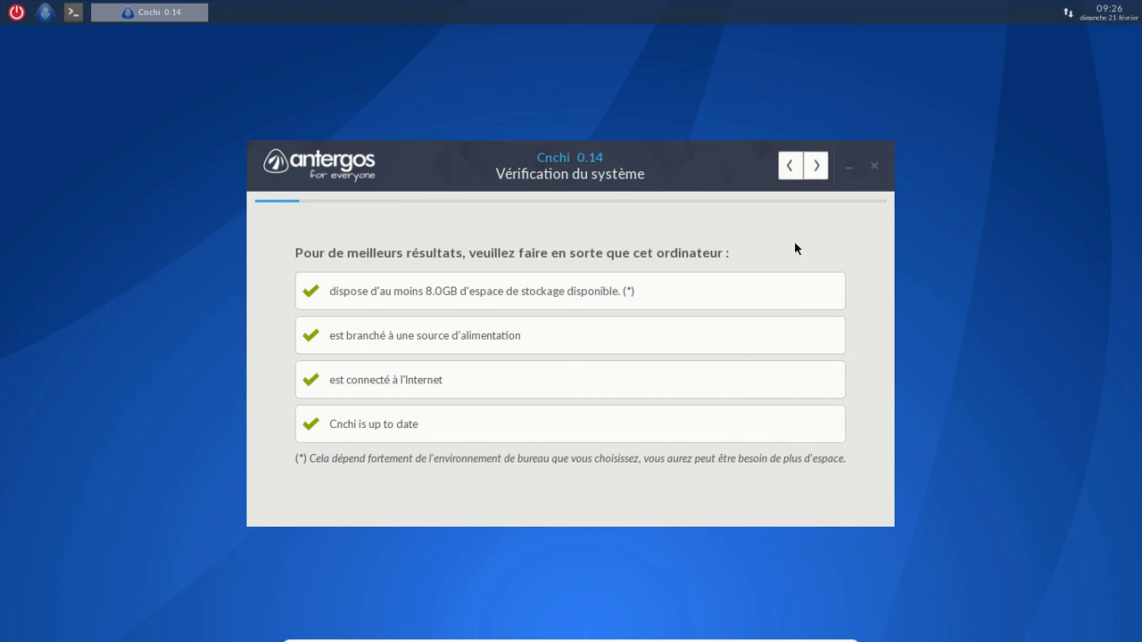
click(815, 170)
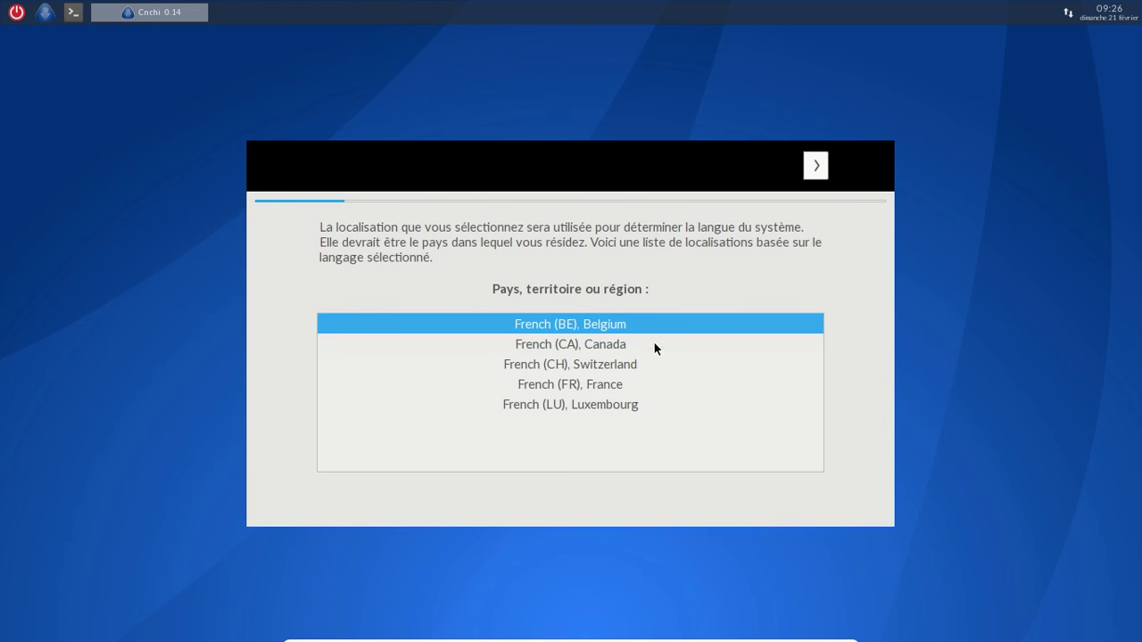
click(638, 384)
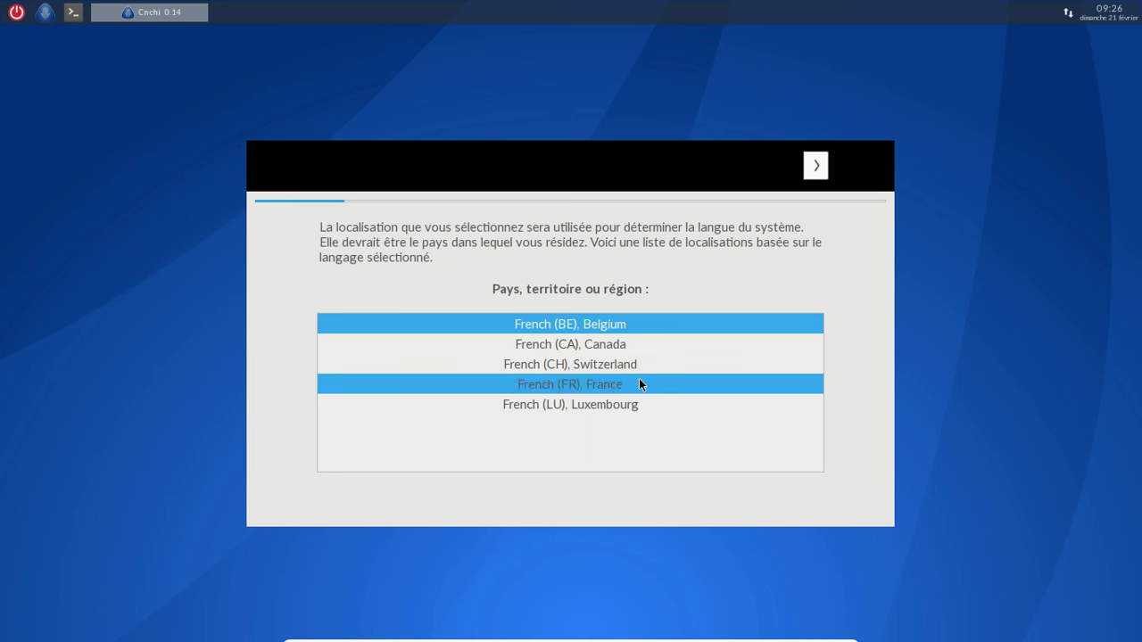
Accept the Europe/Paris timezone and the keyboard page to reach the desktop choice
click(817, 167)
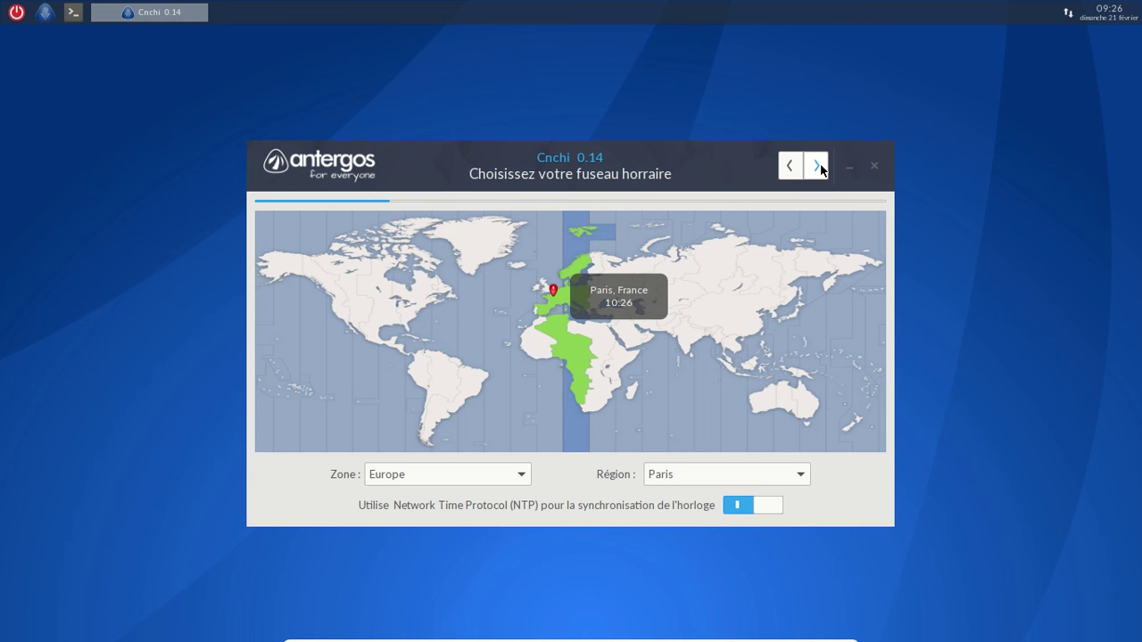
click(819, 167)
click(817, 167)
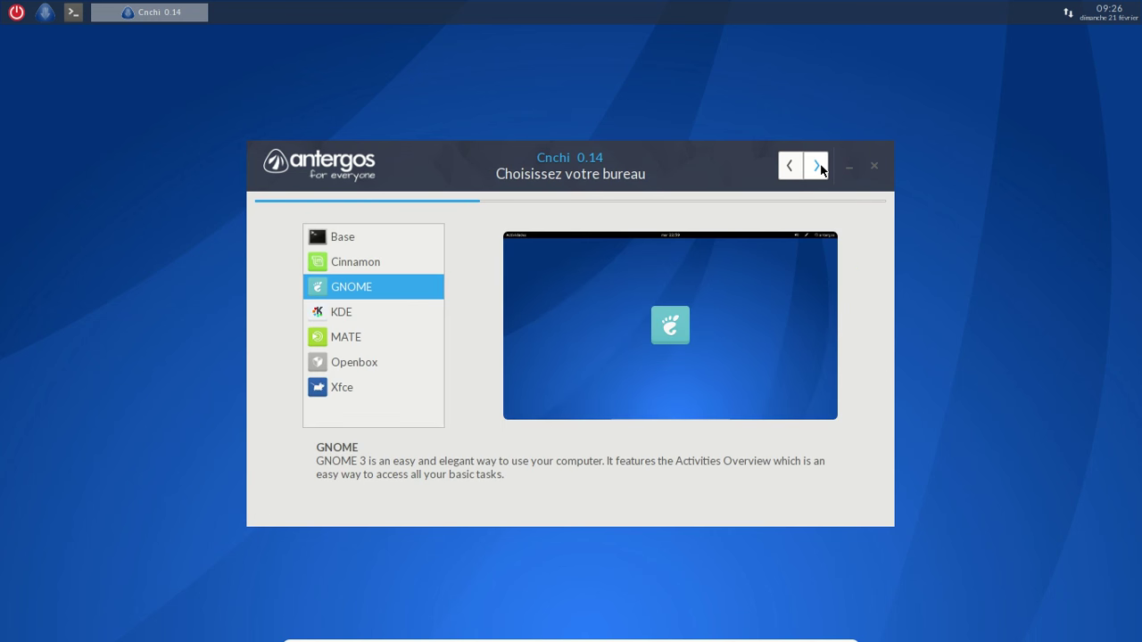
Preview Cinnamon, KDE, MATE, Openbox and Xfce, then settle on GNOME and continue
click(415, 260)
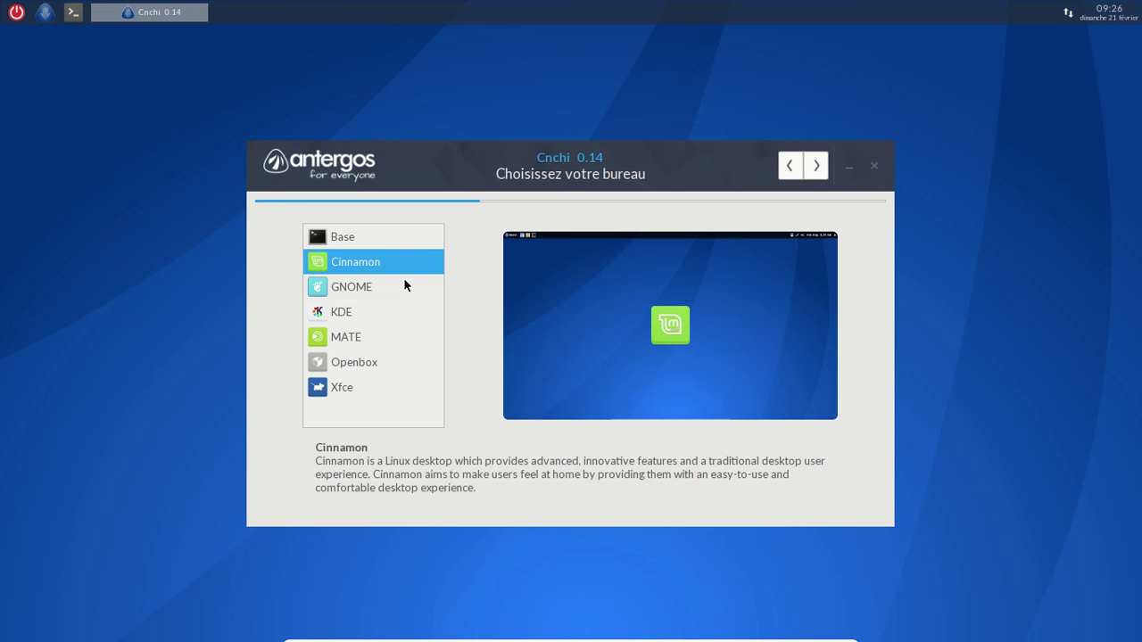
click(404, 282)
click(396, 309)
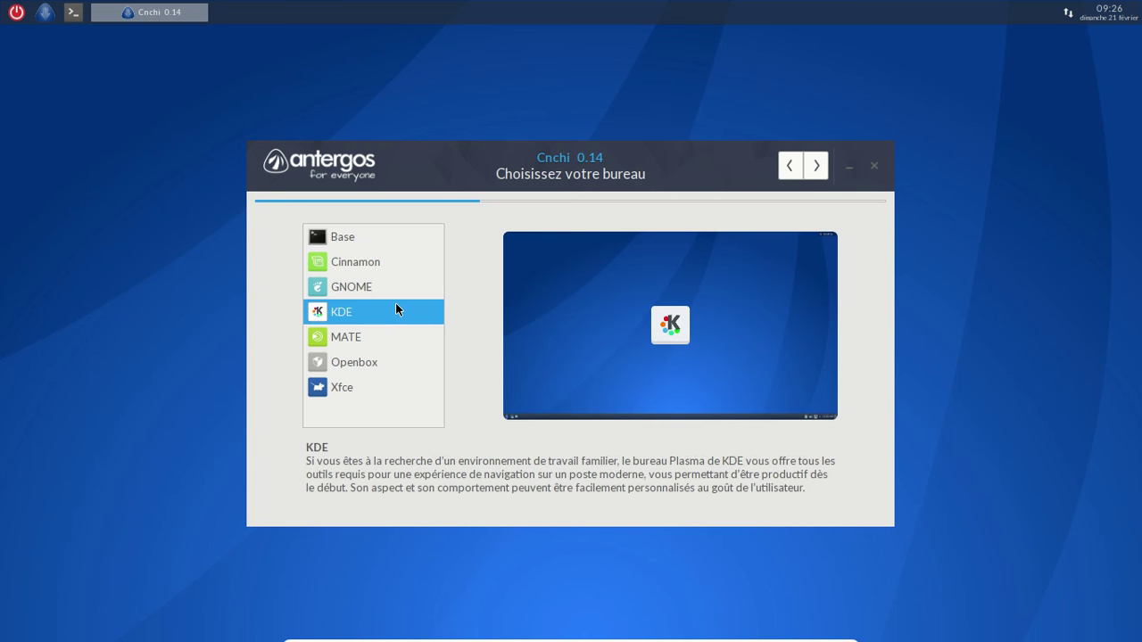
click(371, 346)
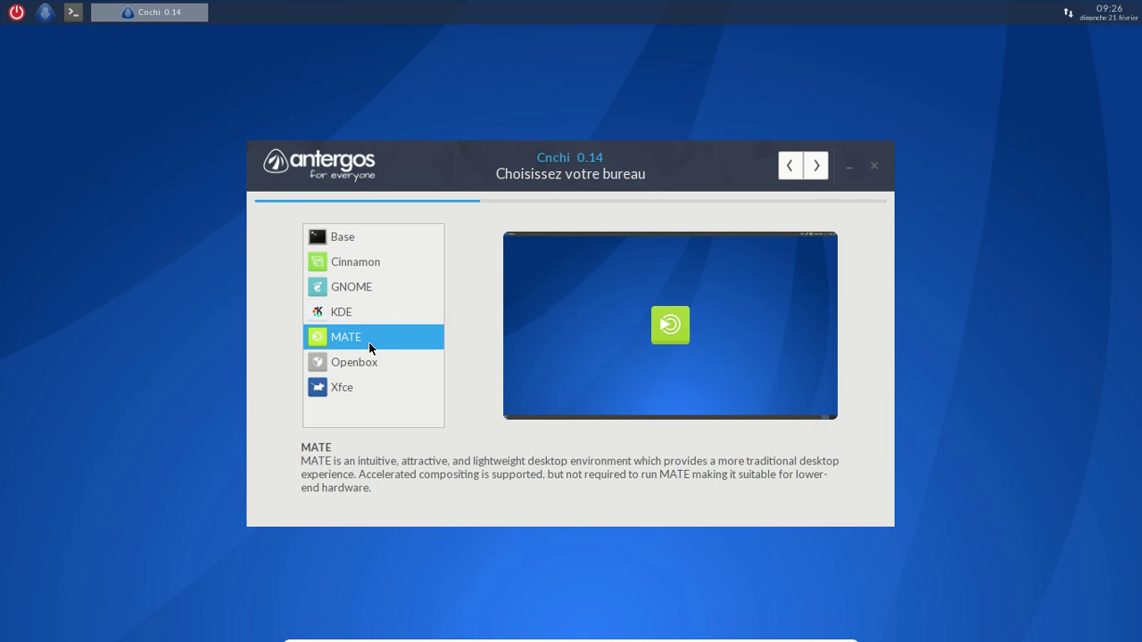
click(366, 364)
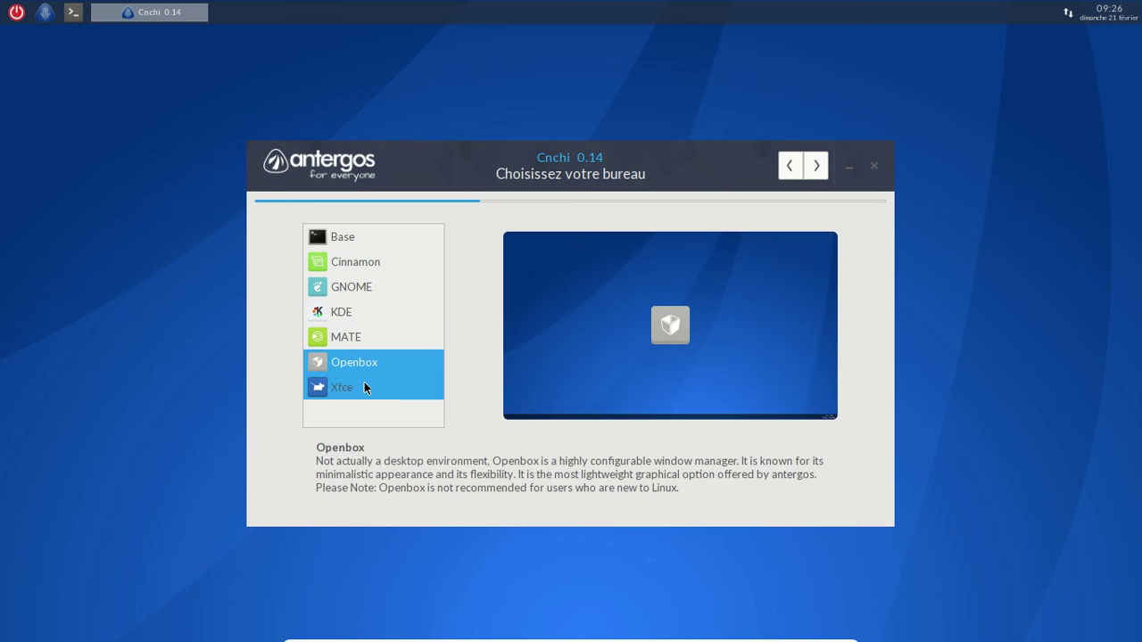
click(364, 386)
click(362, 289)
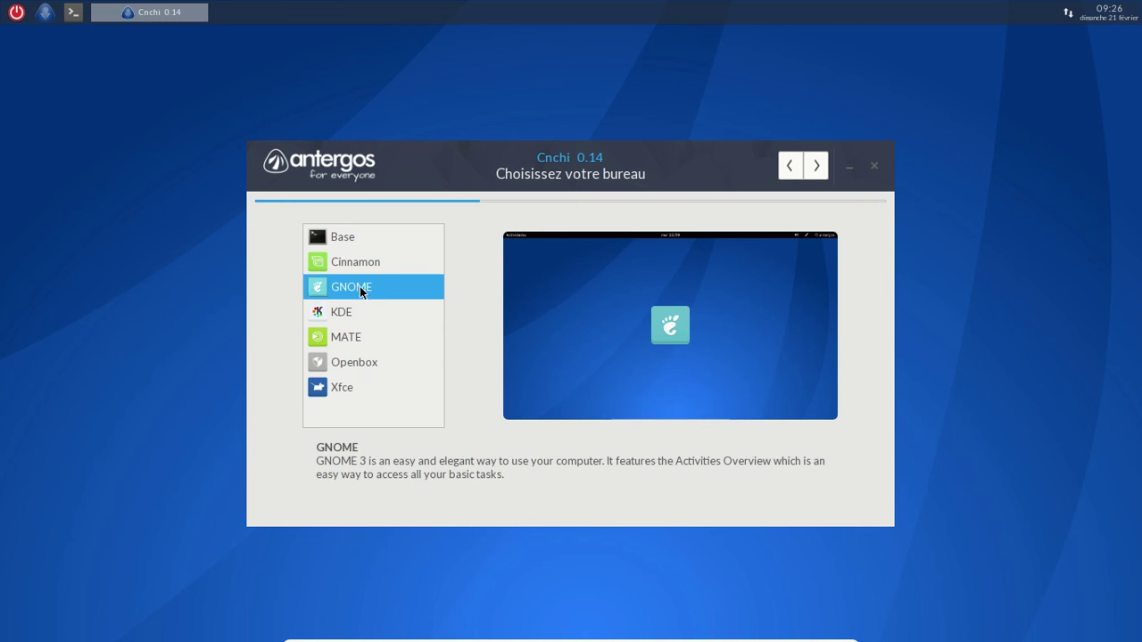
click(812, 168)
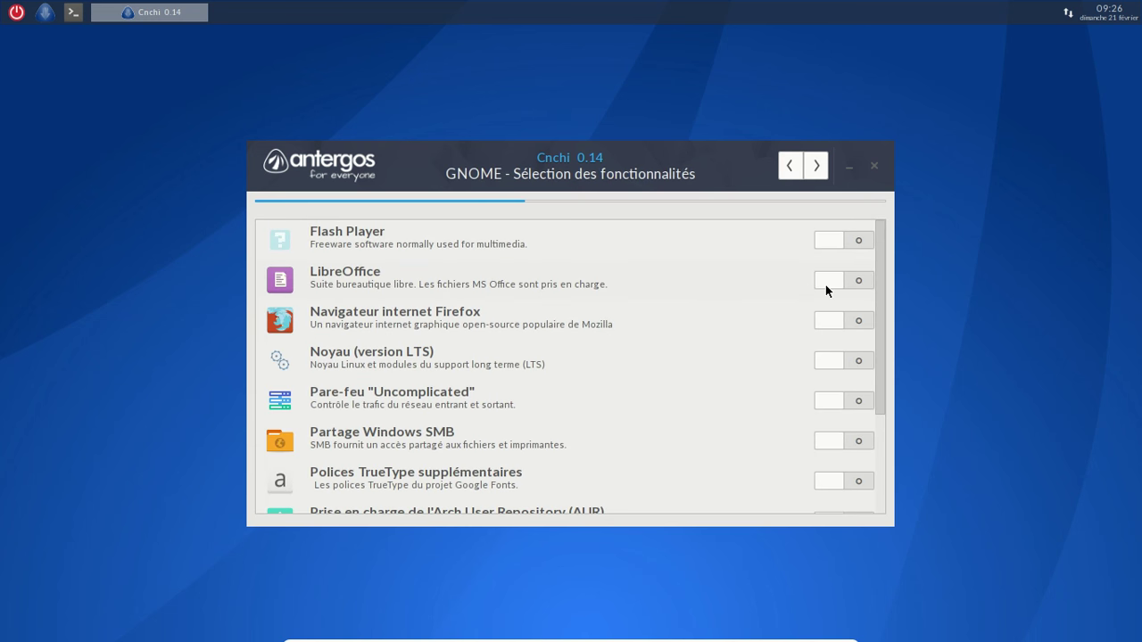
Enable LibreOffice, SMB sharing, the Uncomplicated firewall, extra TrueType fonts and AUR support
mouse_move(825, 286)
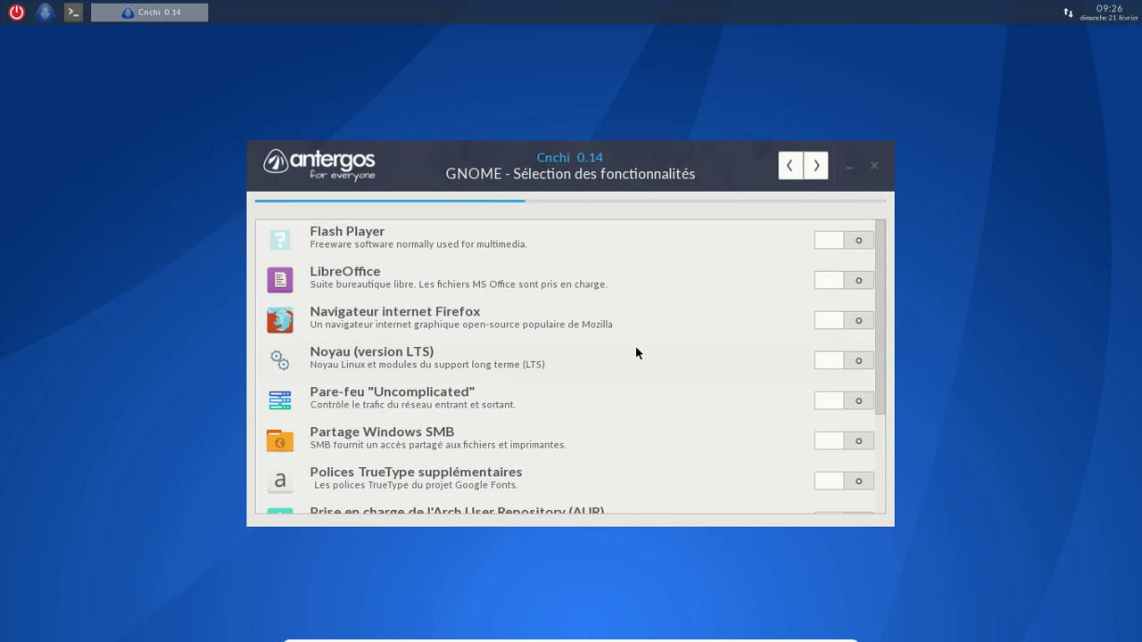
scroll(632, 349, down, 1)
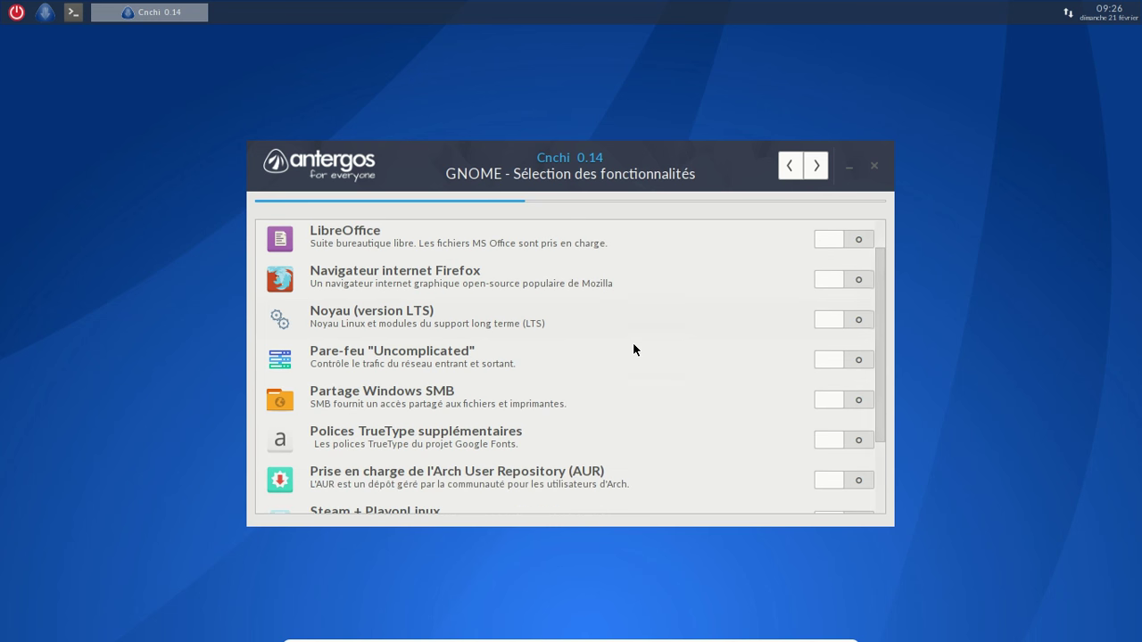
click(830, 240)
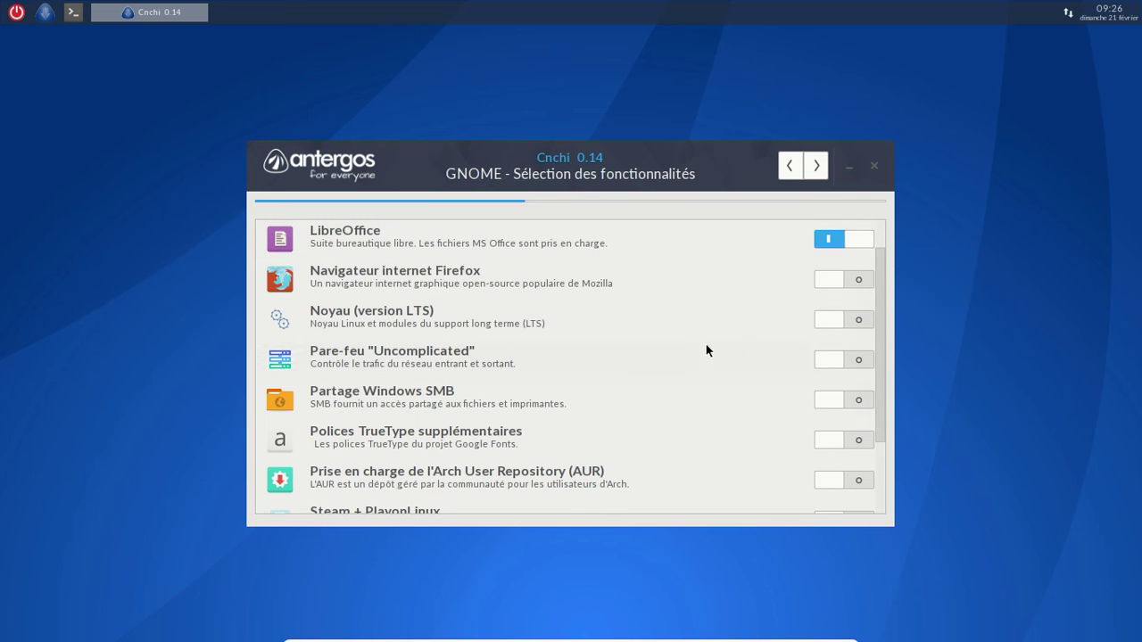
click(834, 399)
click(826, 363)
scroll(705, 362, down, 1)
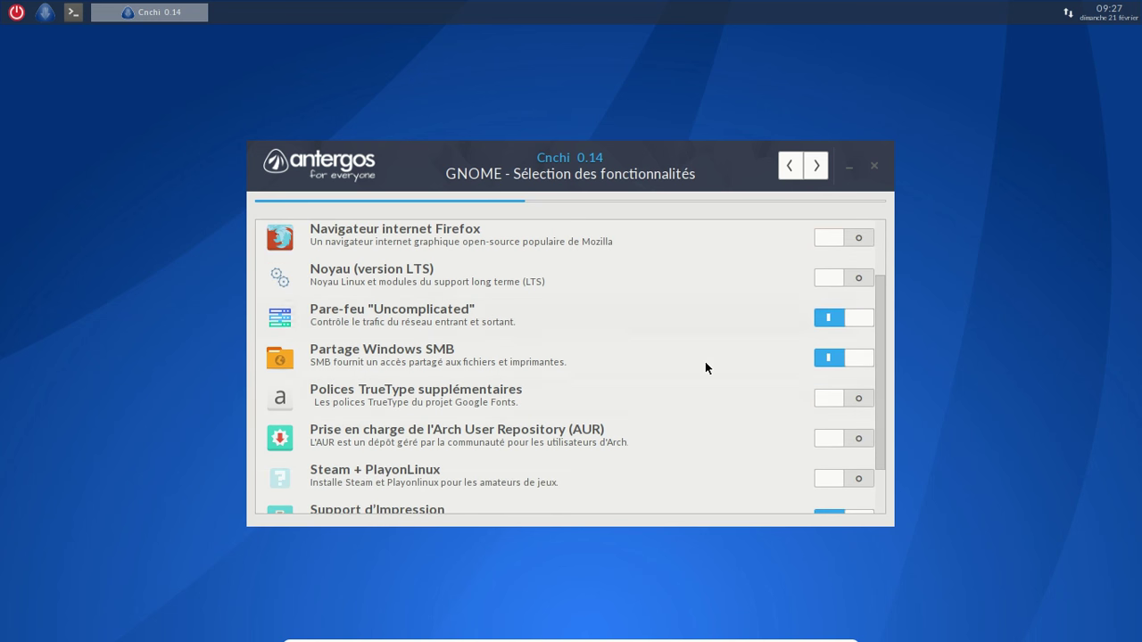
click(825, 399)
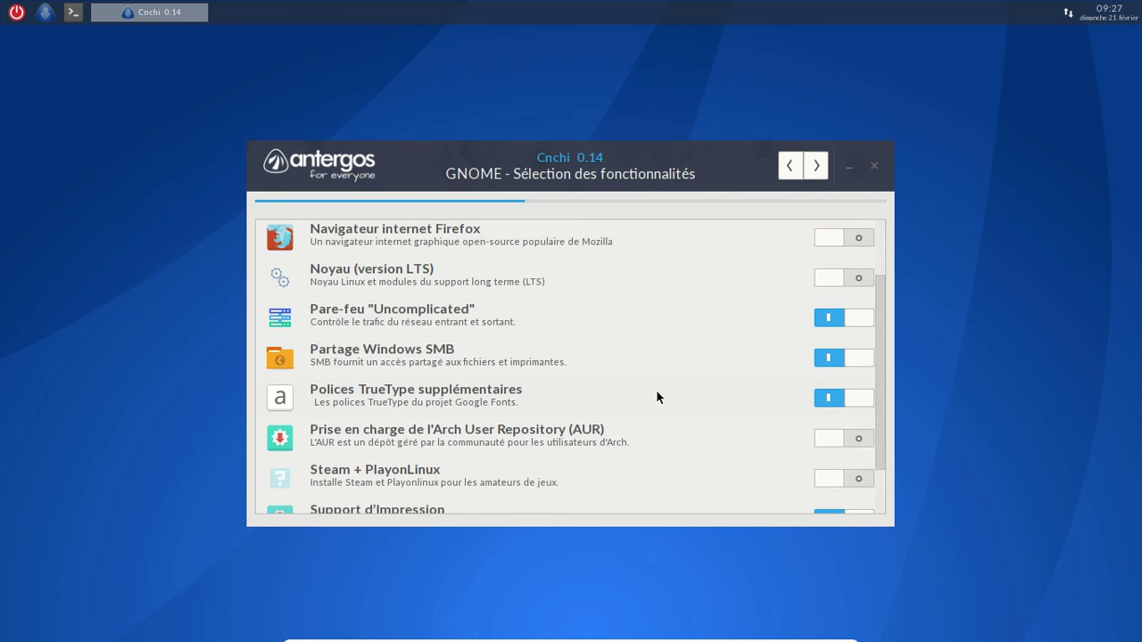
scroll(657, 397, down, 2)
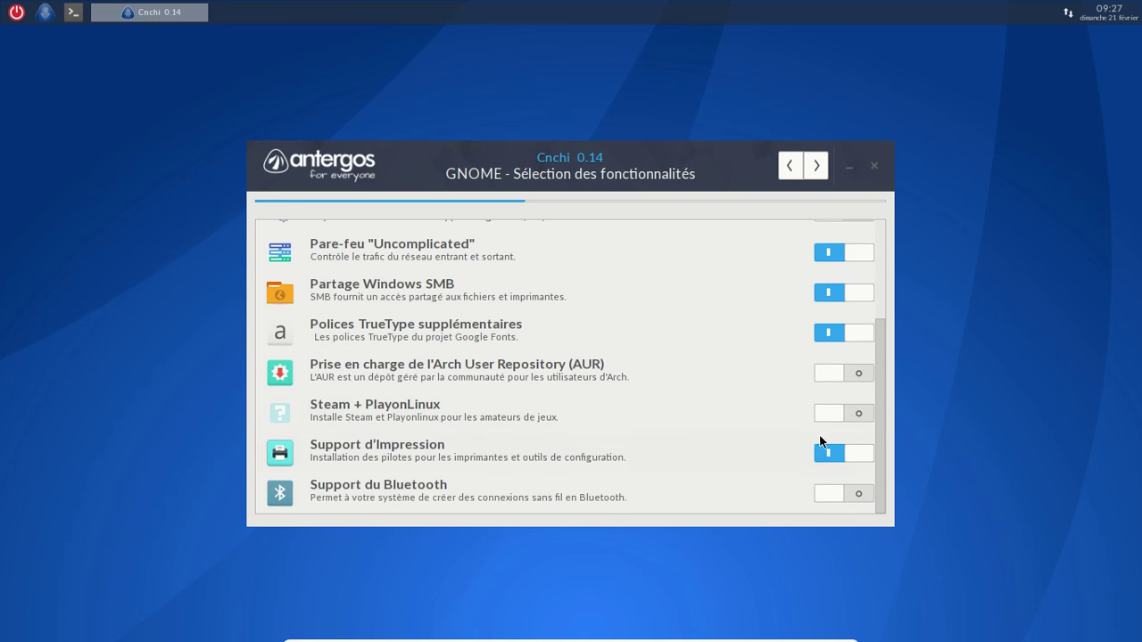
click(828, 373)
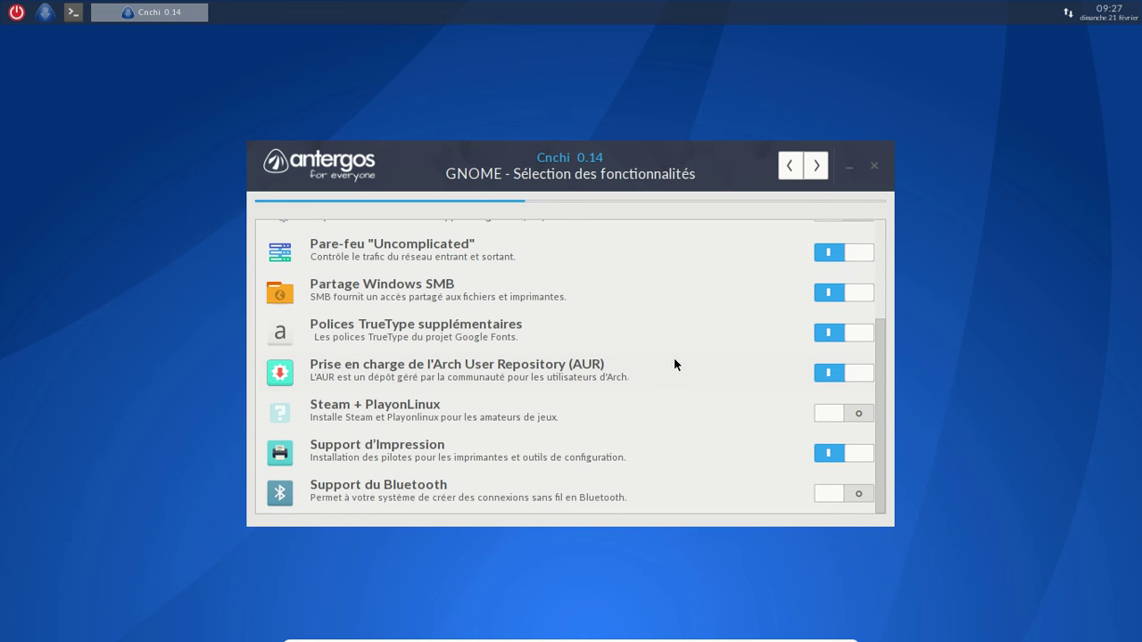
Continue past feature selection, closing the firewall rules and AUR notices
click(818, 166)
click(613, 409)
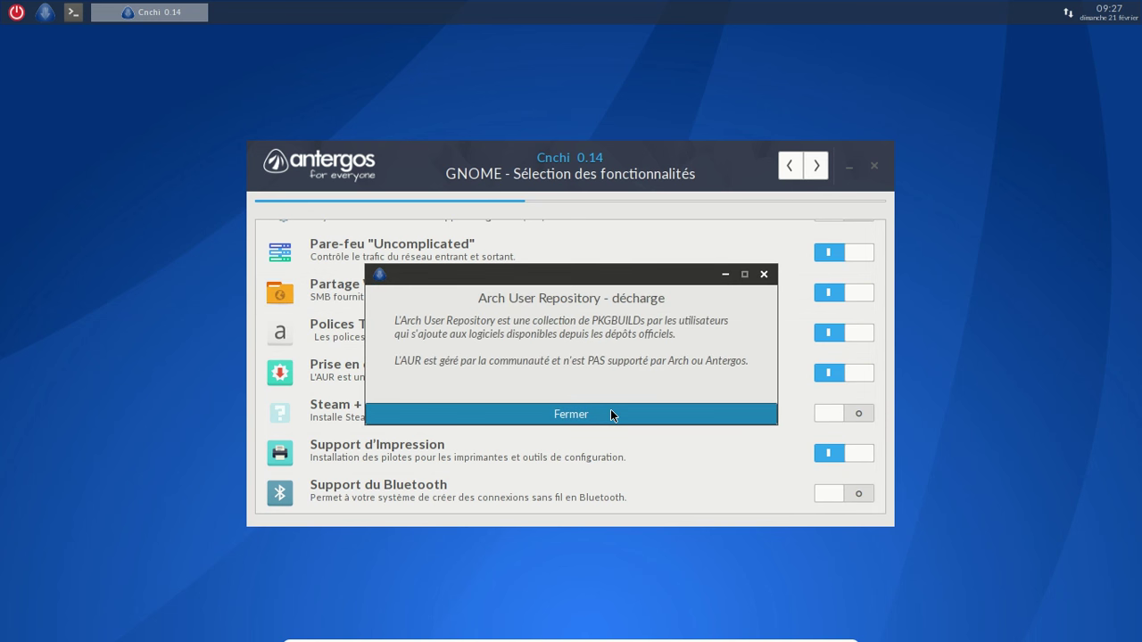
click(611, 413)
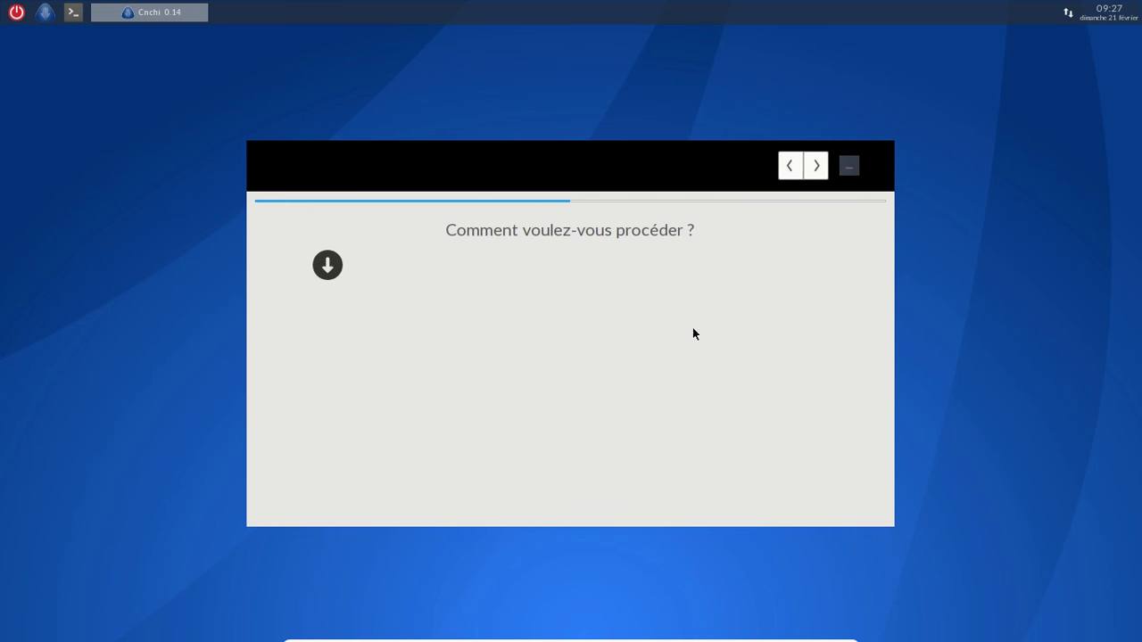
Close Cnchi, leave full screen and power off the Antergos Gnome machine
click(872, 170)
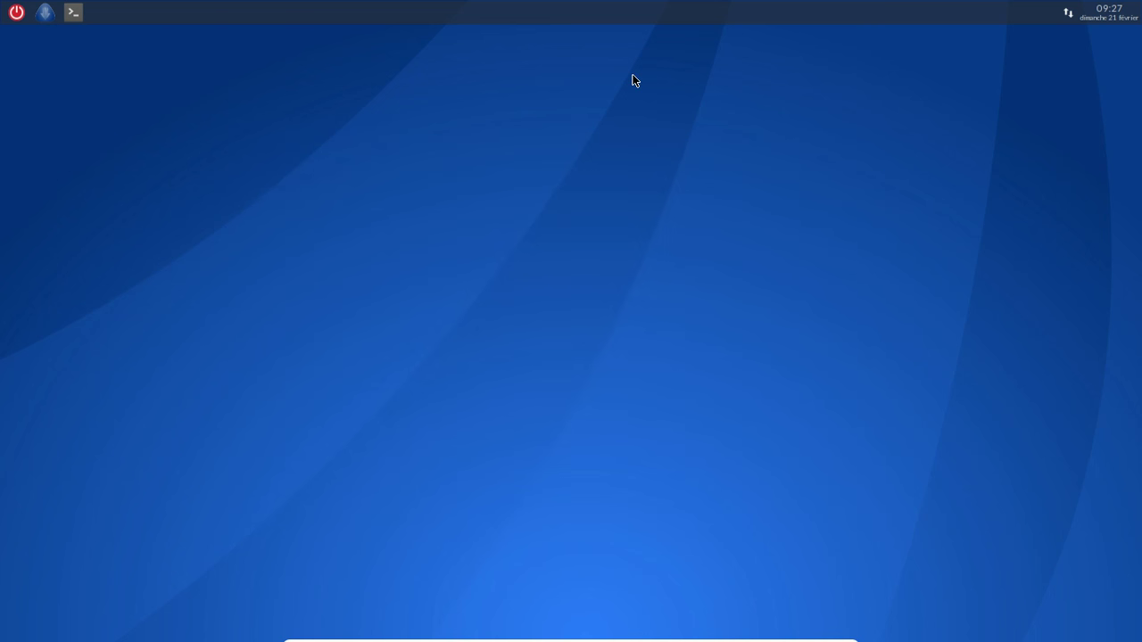
key(ctrl+f)
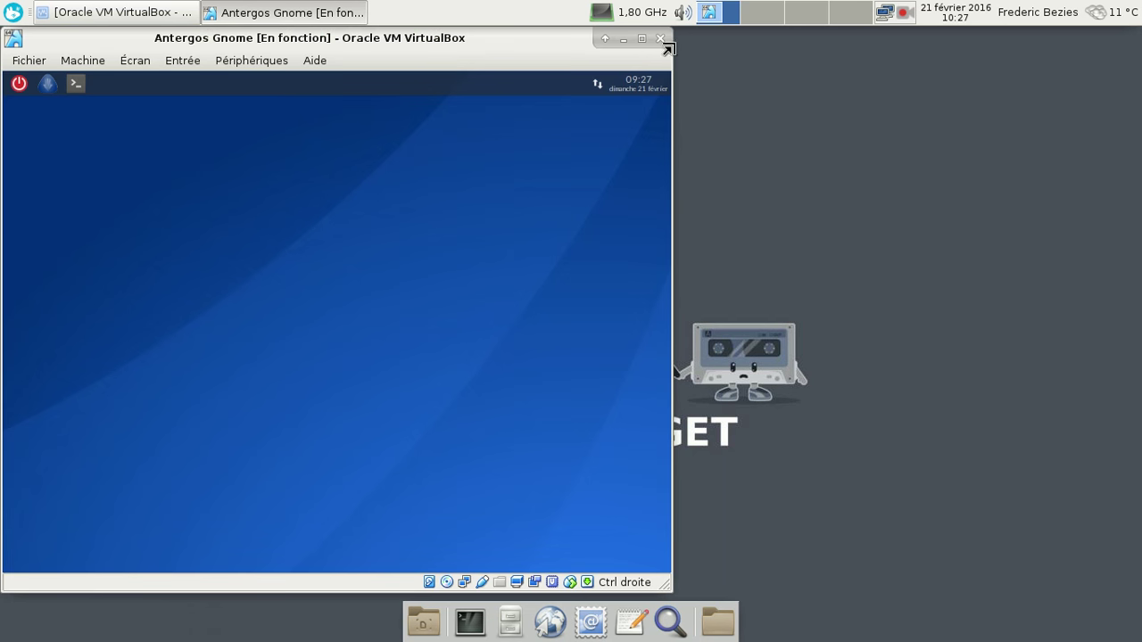
click(661, 39)
click(375, 331)
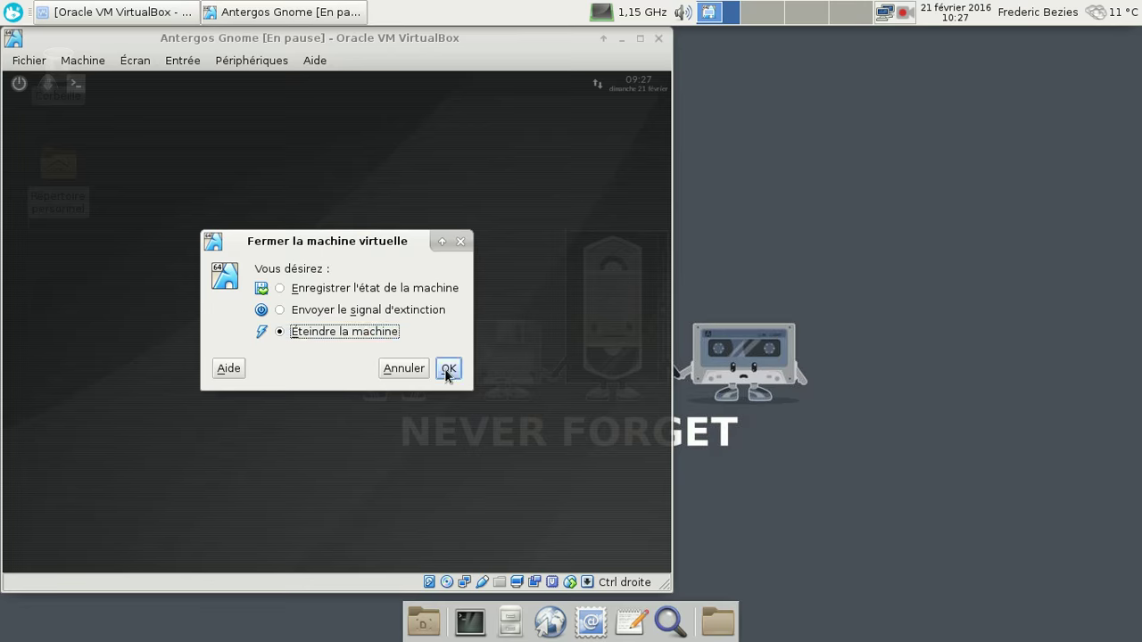
click(449, 367)
Uncheck 'Activer l'accélération 3D' in the machine's Affichage settings and save
click(165, 13)
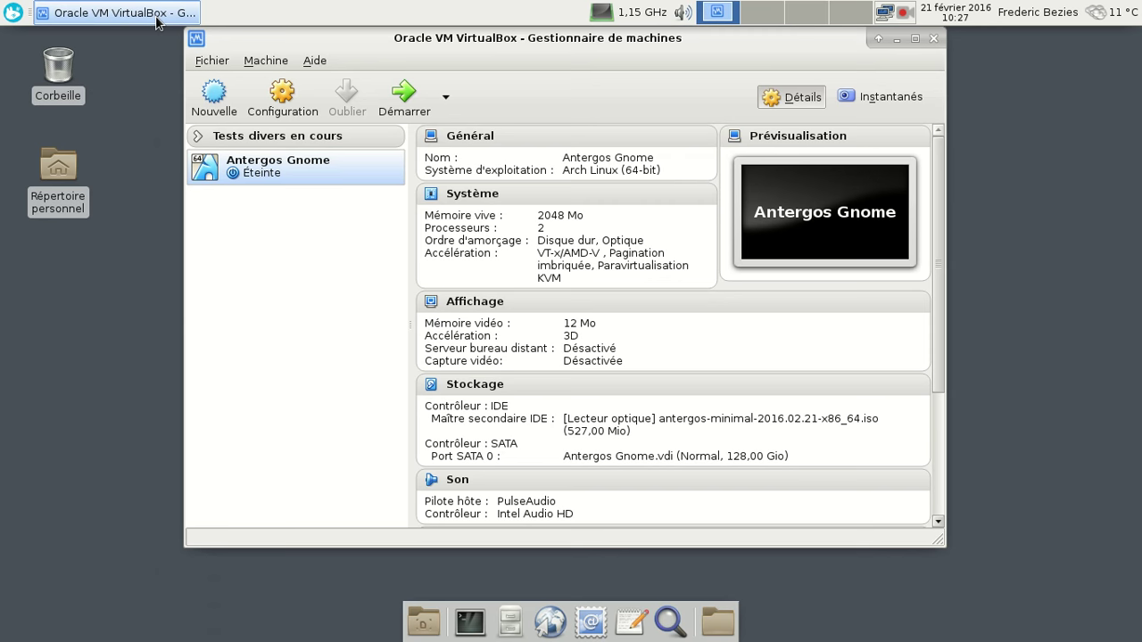
click(483, 304)
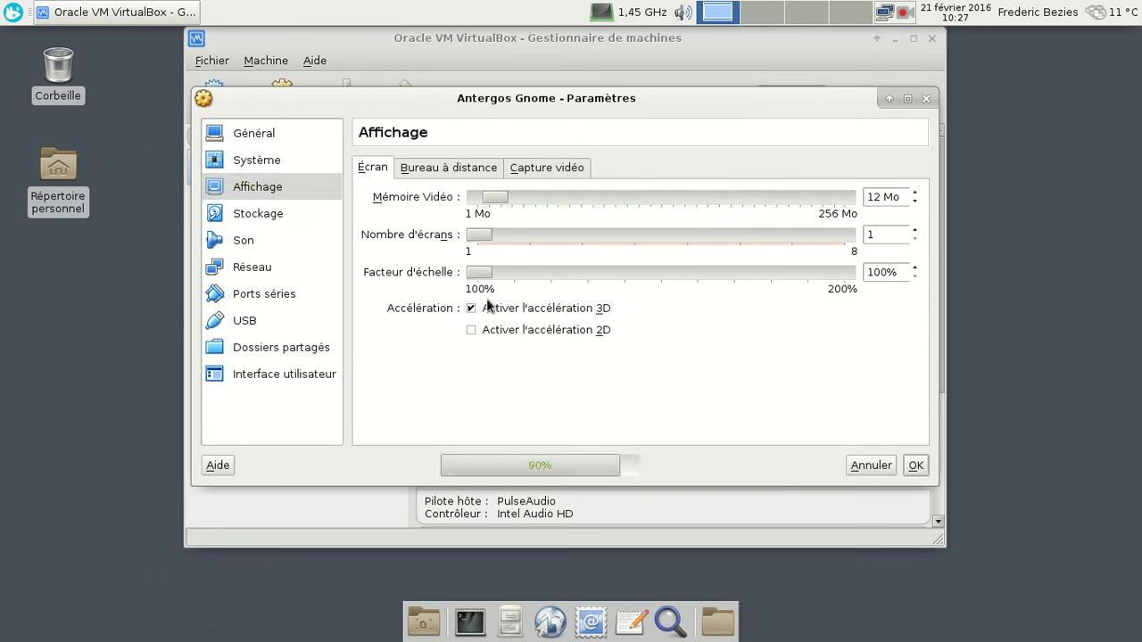
click(480, 310)
click(916, 465)
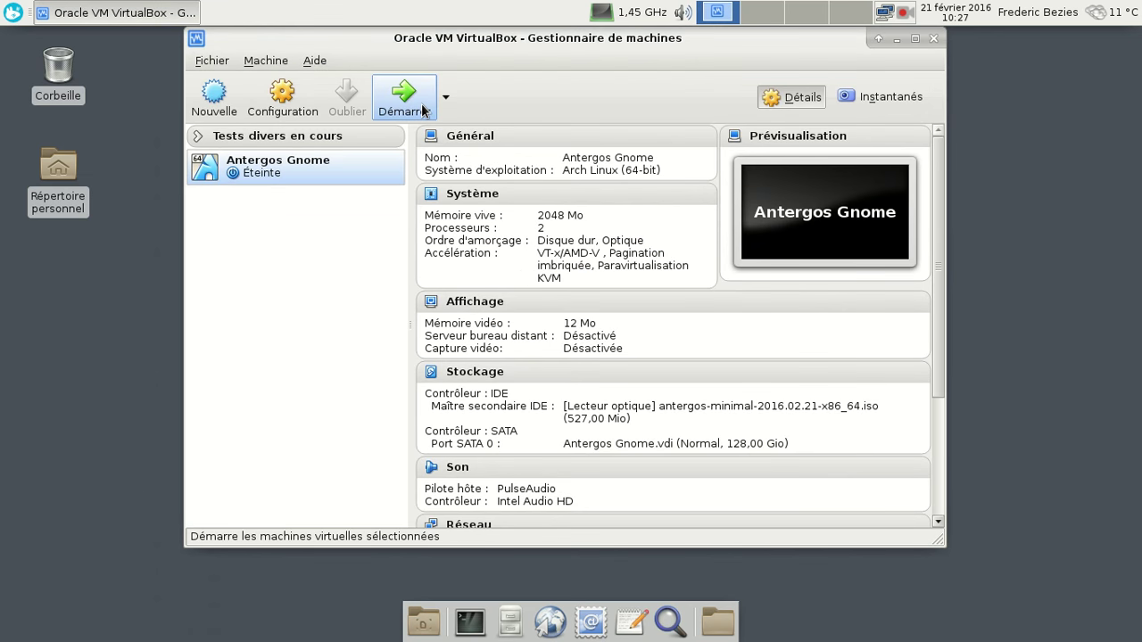
Launch Antergos Gnome, pick Français from the F2 language list, and boot Démarrer Antergos Live
click(423, 110)
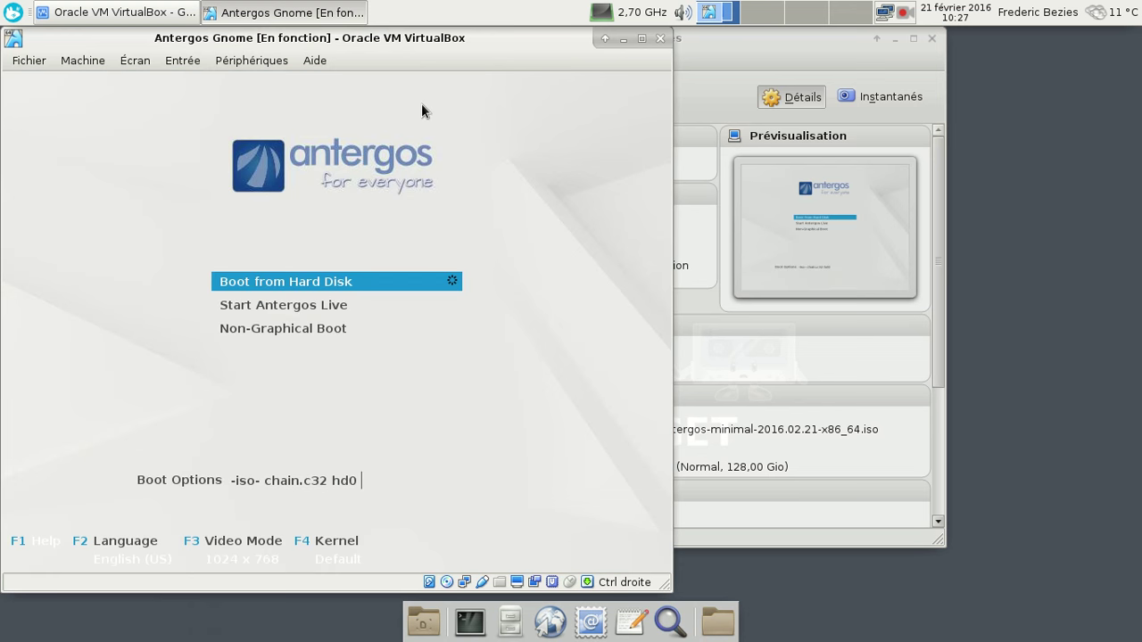
key(F2)
key(Down)
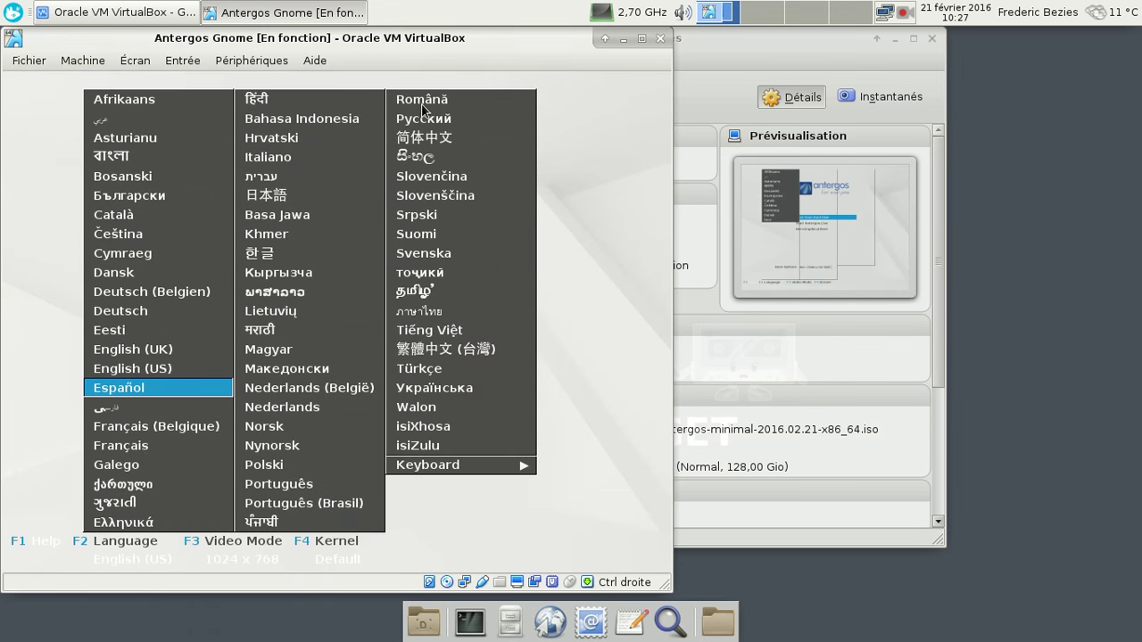
key(Down)
key(Down)
key(Down)
key(Return)
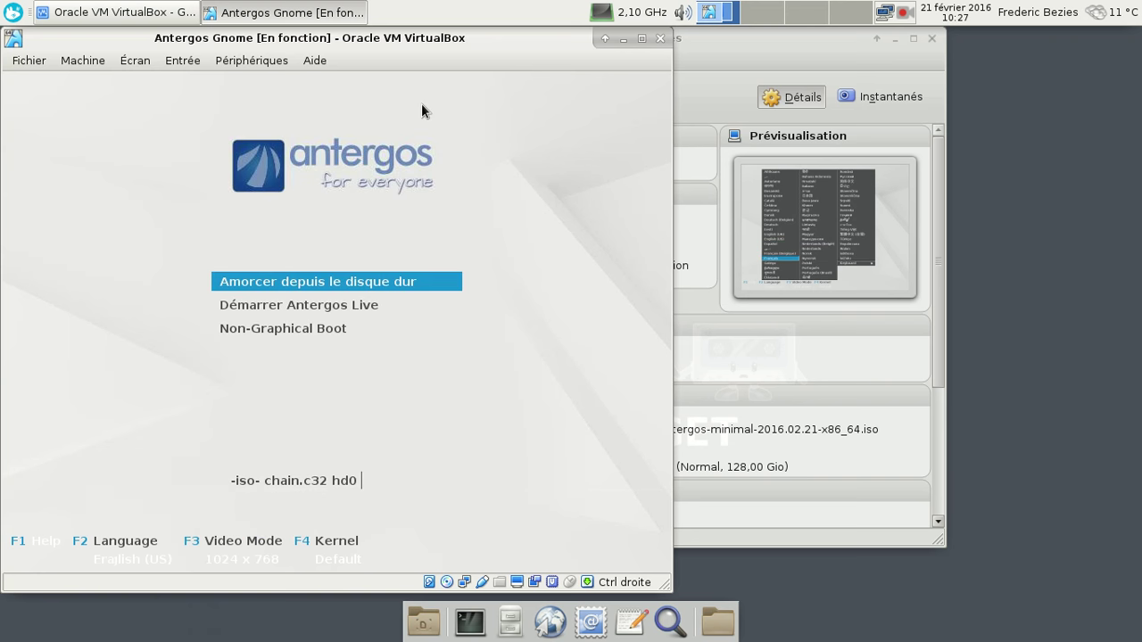
key(Down)
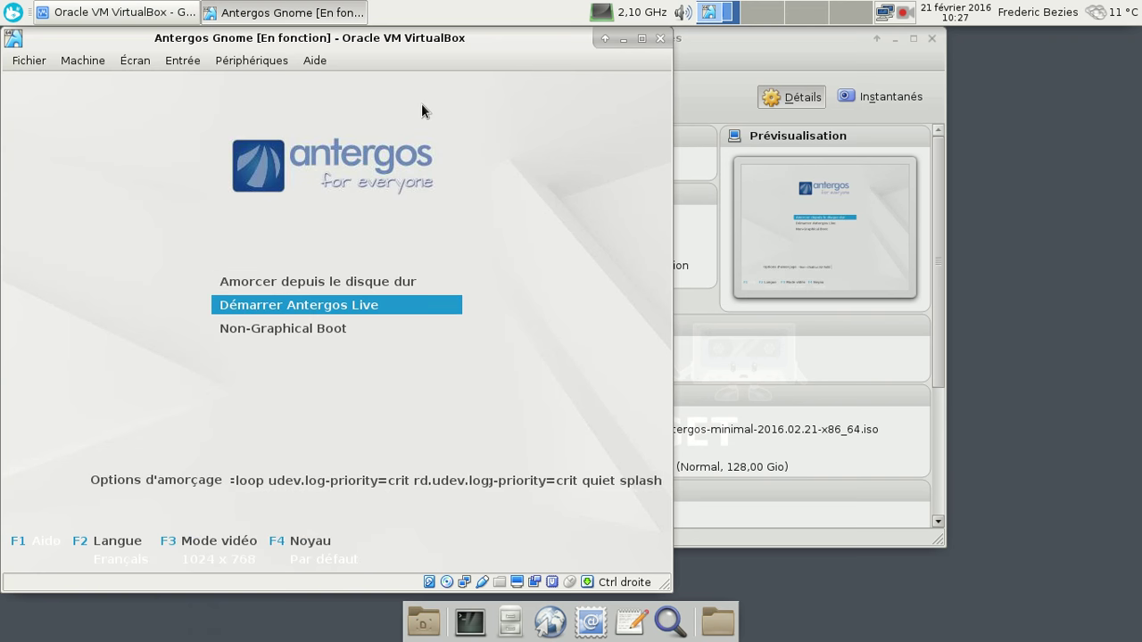
key(Return)
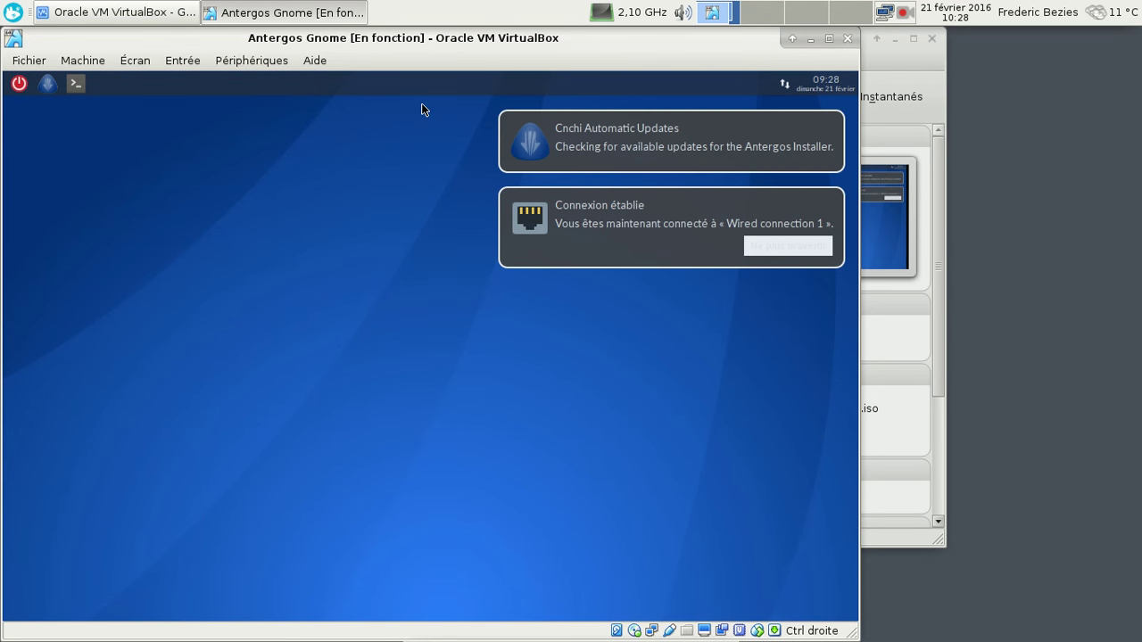
Close the 'Connexion établie' and 'Cnchi Automatic Updates' notices and minimize the VirtualBox Manager
click(832, 206)
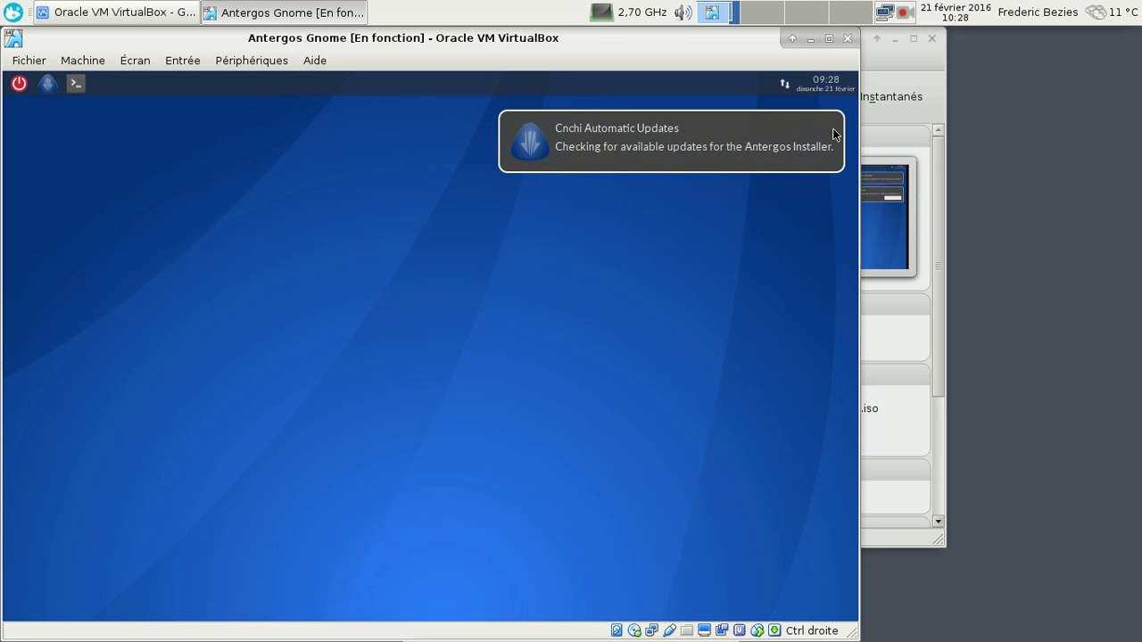
click(833, 134)
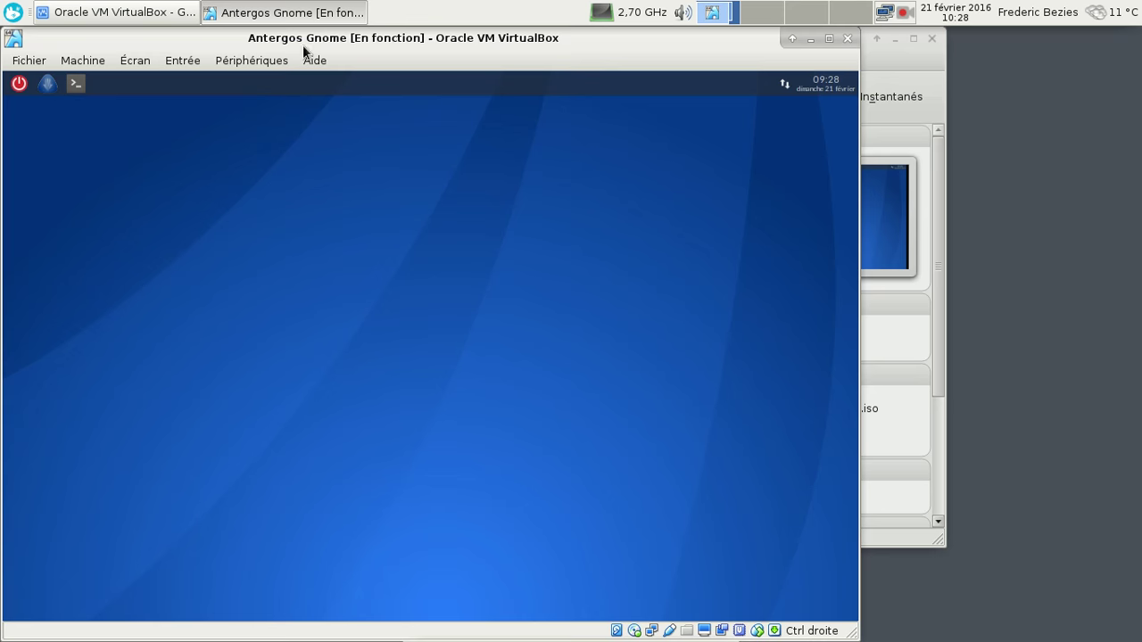
click(894, 39)
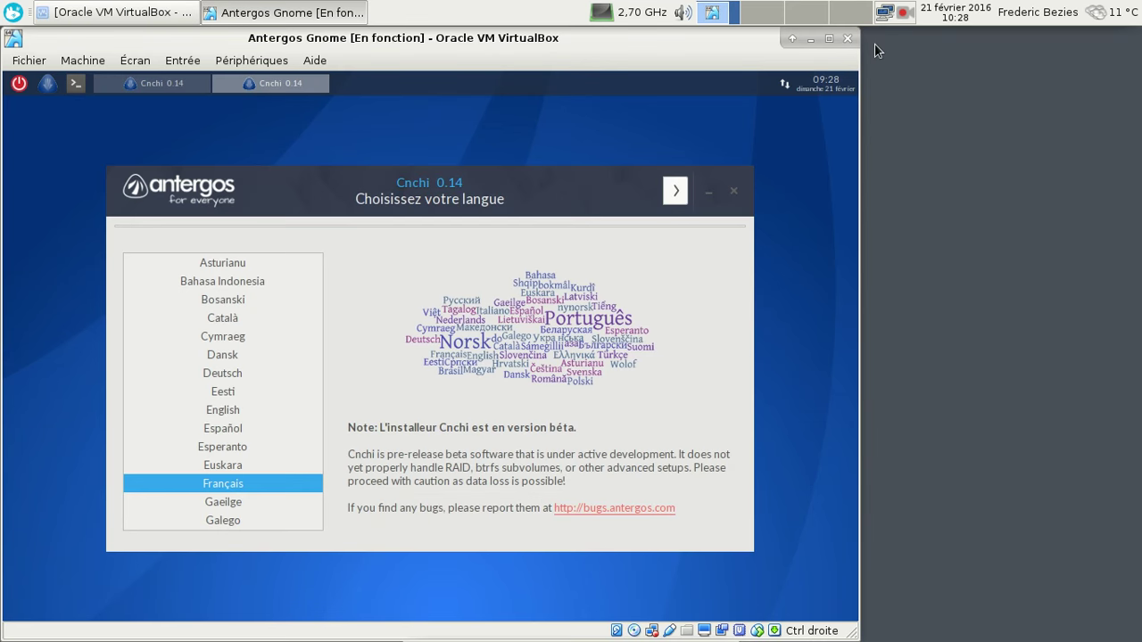
Go full screen and close the duplicate Cnchi window, recentring the remaining one
key(ctrl+f)
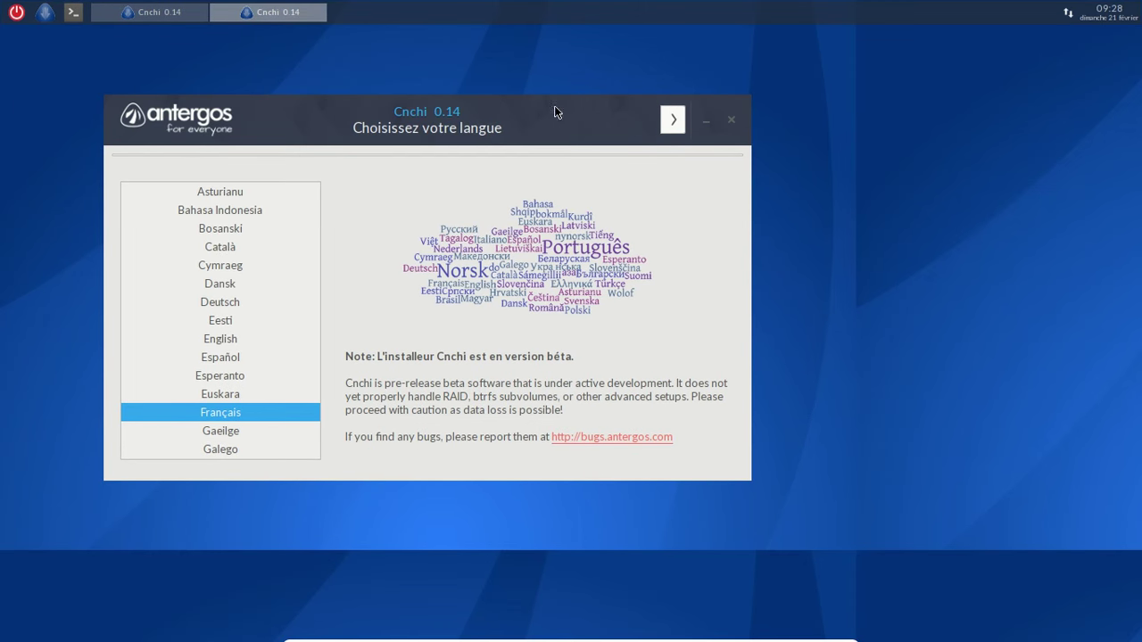
drag(518, 118, 672, 126)
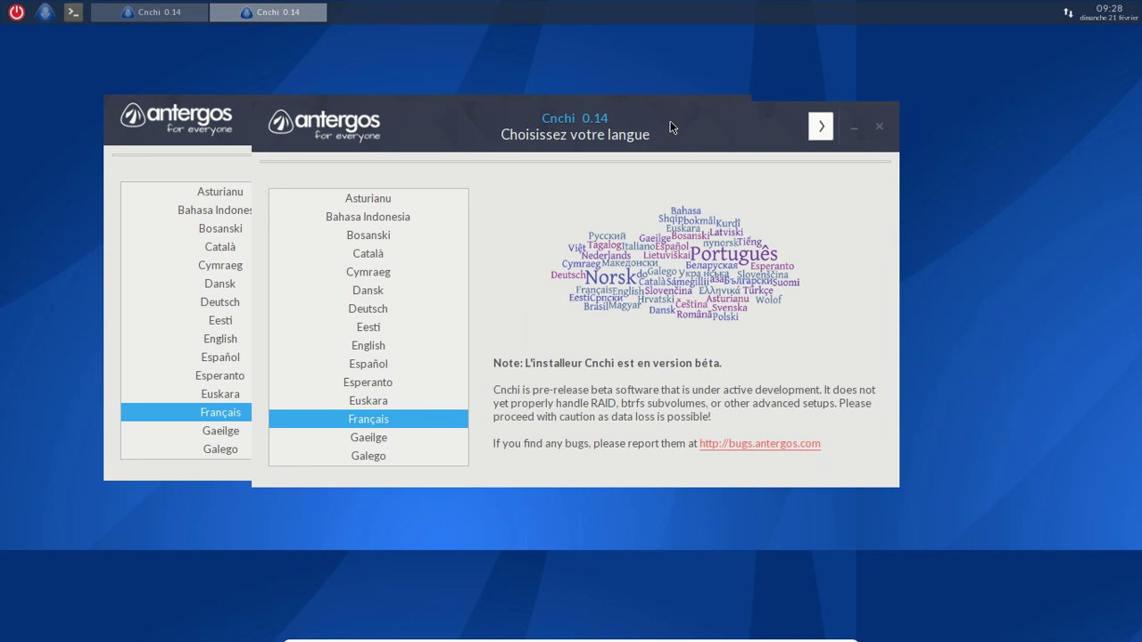
click(878, 126)
drag(526, 123, 680, 141)
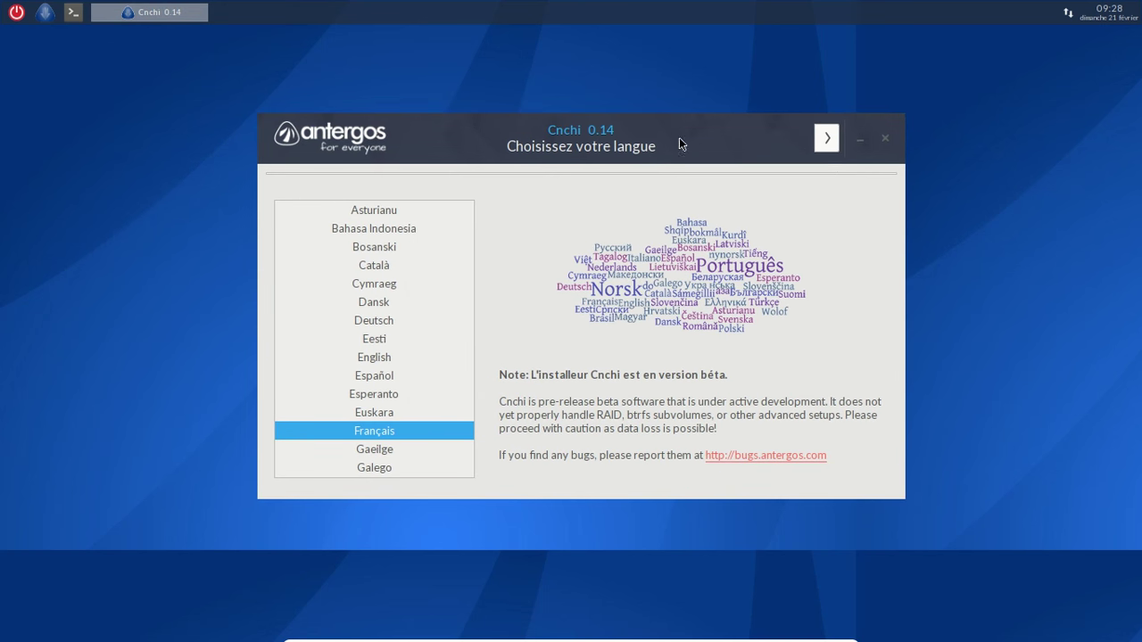
Keep Français, pass the system check, pick French (FR), France, and accept the Paris timezone
click(827, 140)
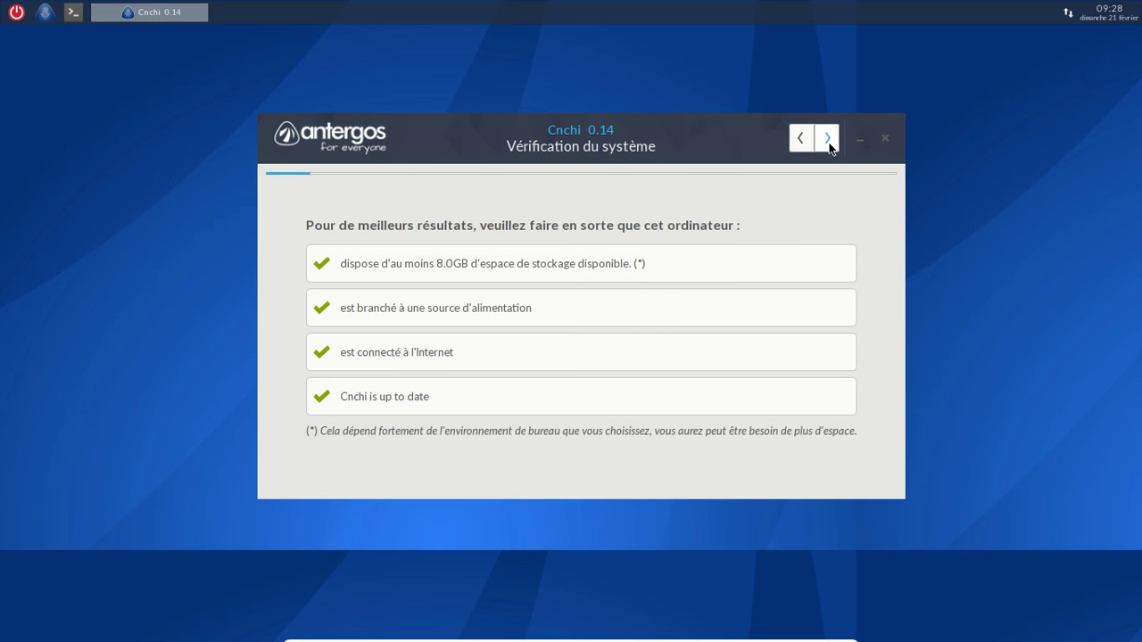
click(828, 140)
click(624, 359)
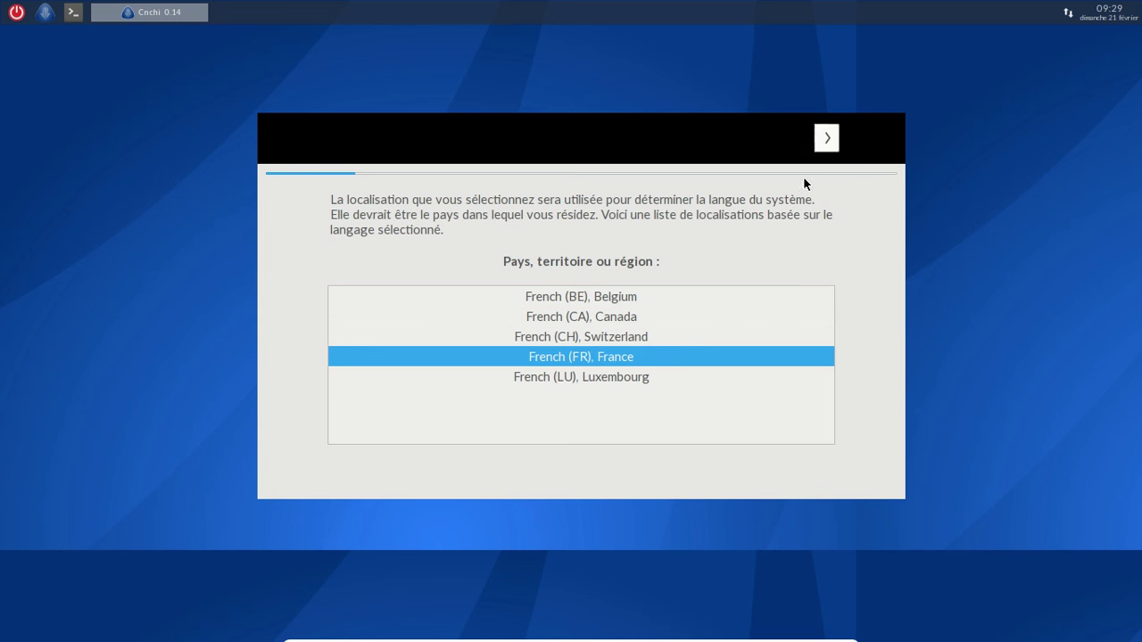
click(826, 140)
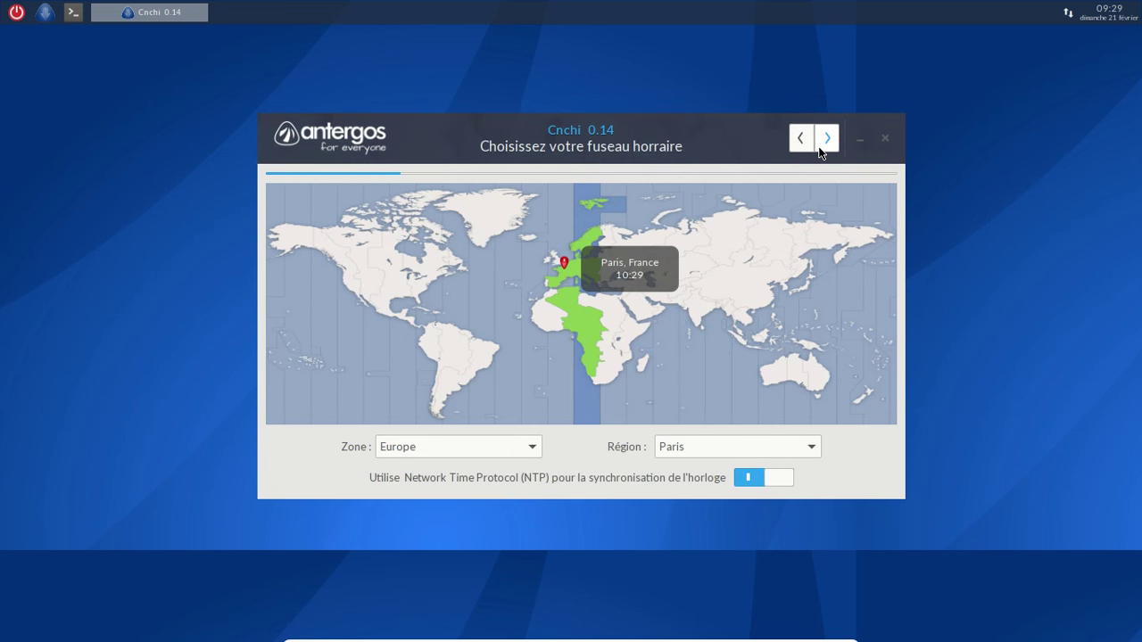
click(820, 149)
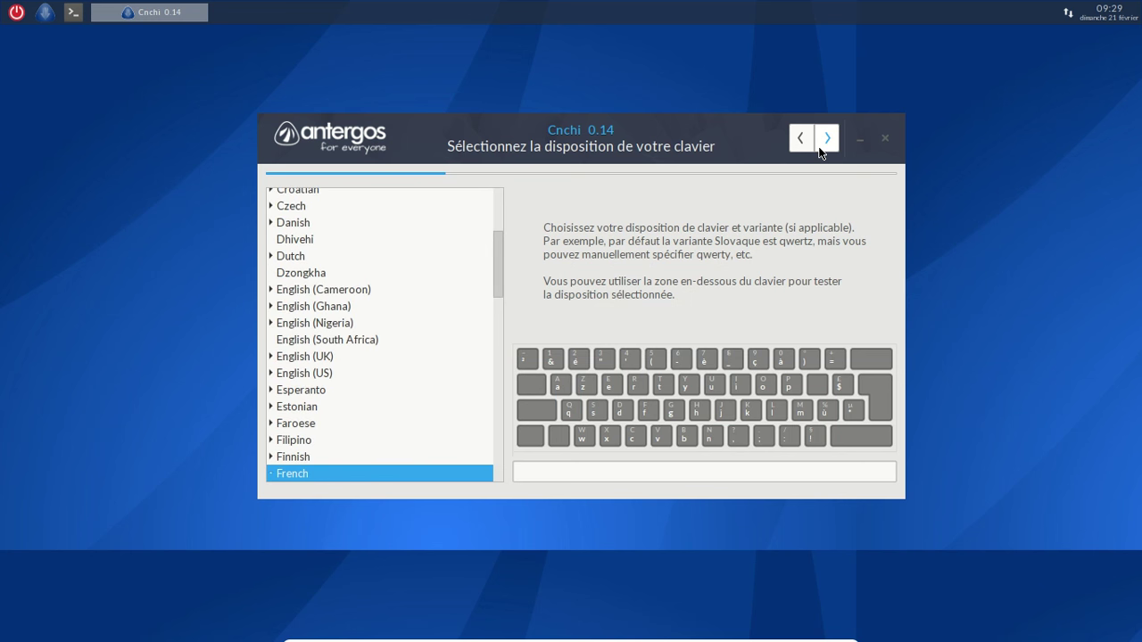
Accept the French keyboard and GNOME, then enable LibreOffice, the firewall and AUR support
click(821, 150)
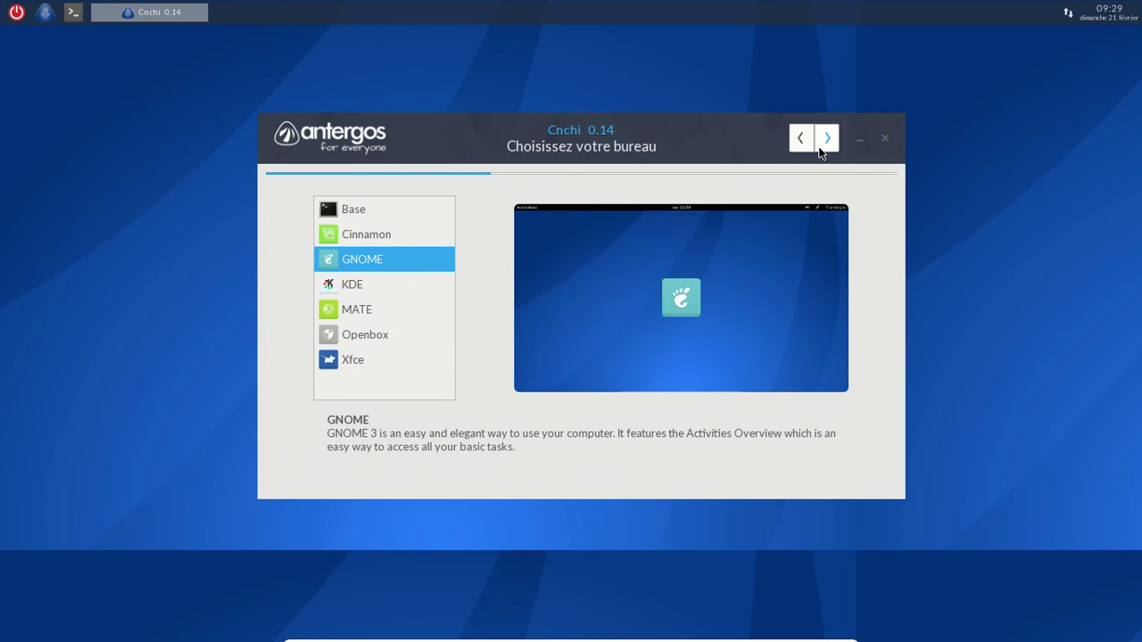
click(820, 150)
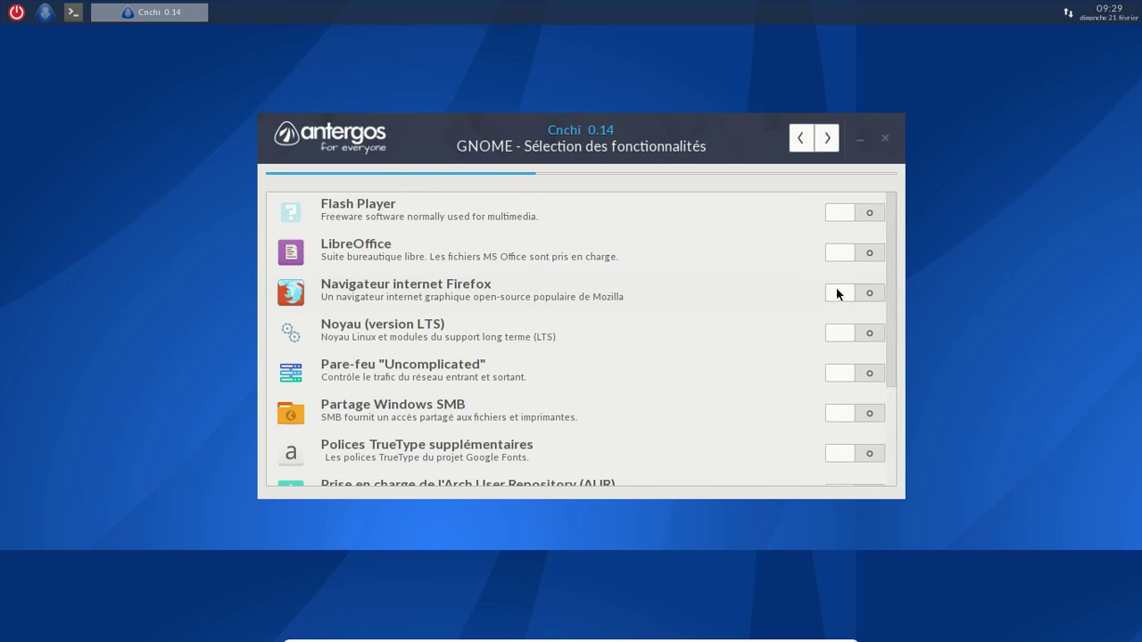
click(834, 257)
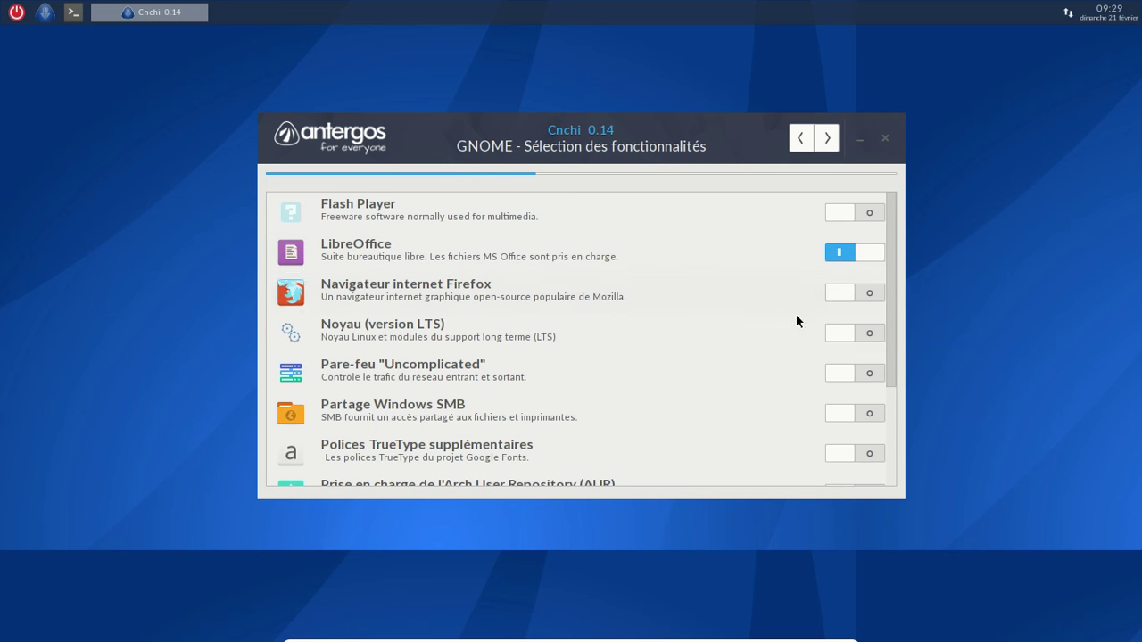
click(845, 372)
scroll(770, 339, down, 2)
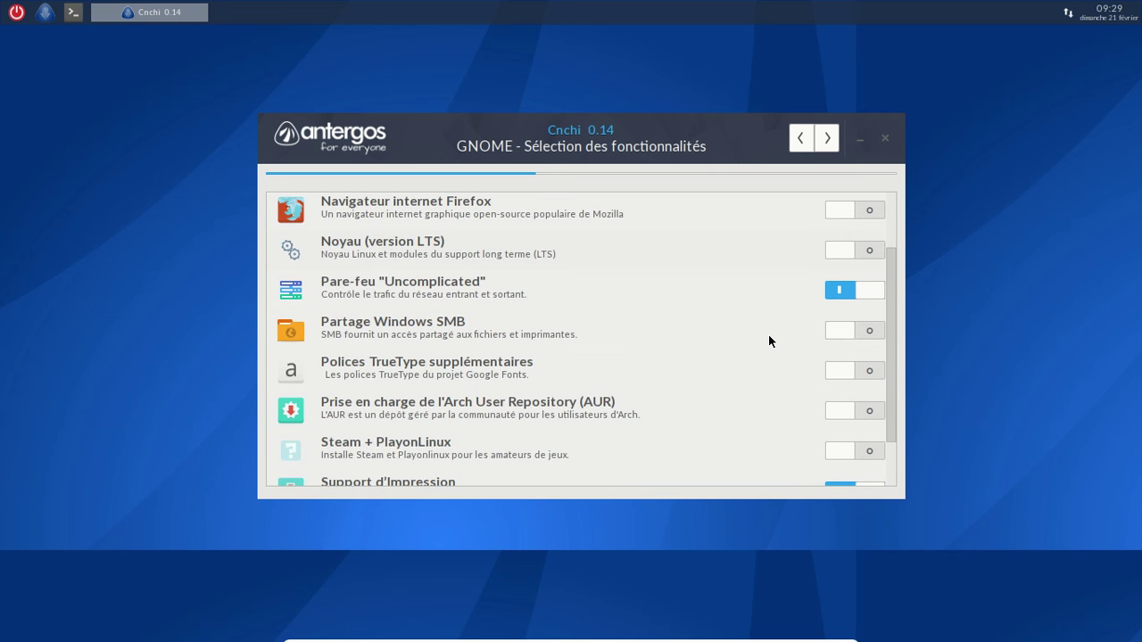
click(836, 371)
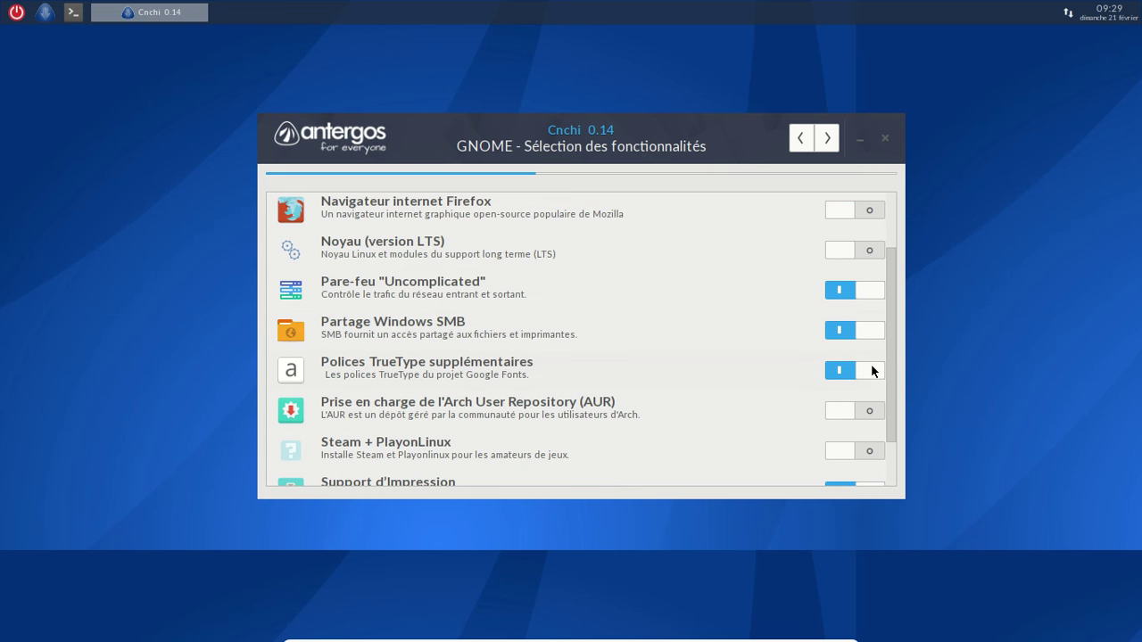
click(865, 368)
click(836, 412)
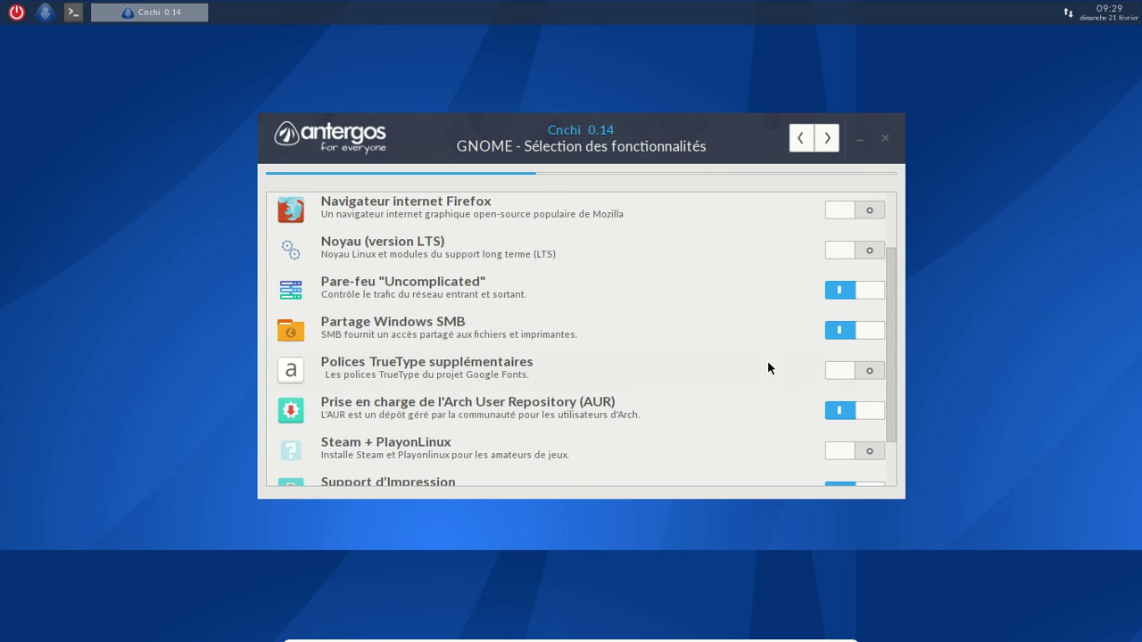
scroll(768, 361, down, 2)
Continue past the features page, close the firewall and AUR notices, and quit Cnchi
click(828, 139)
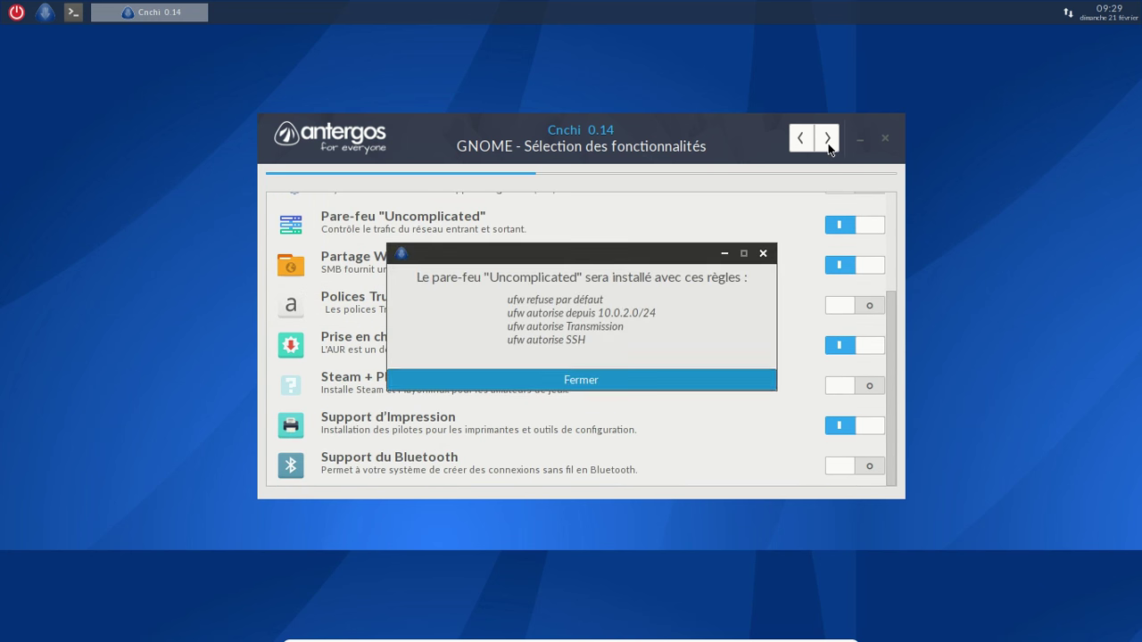
click(637, 384)
click(636, 387)
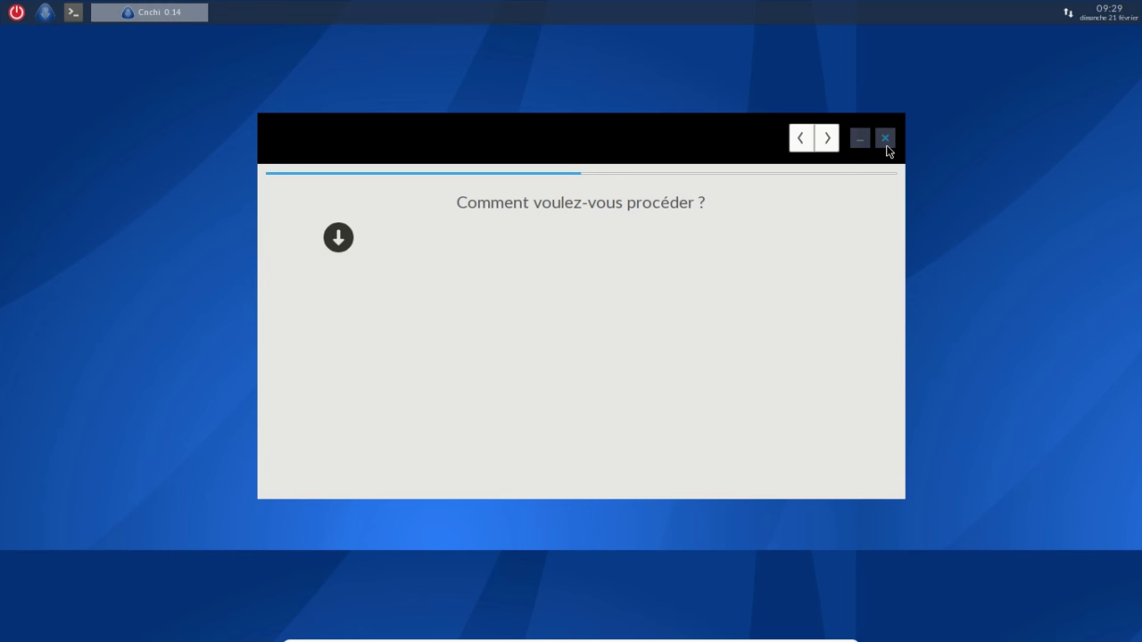
click(869, 138)
key(ctrl+f)
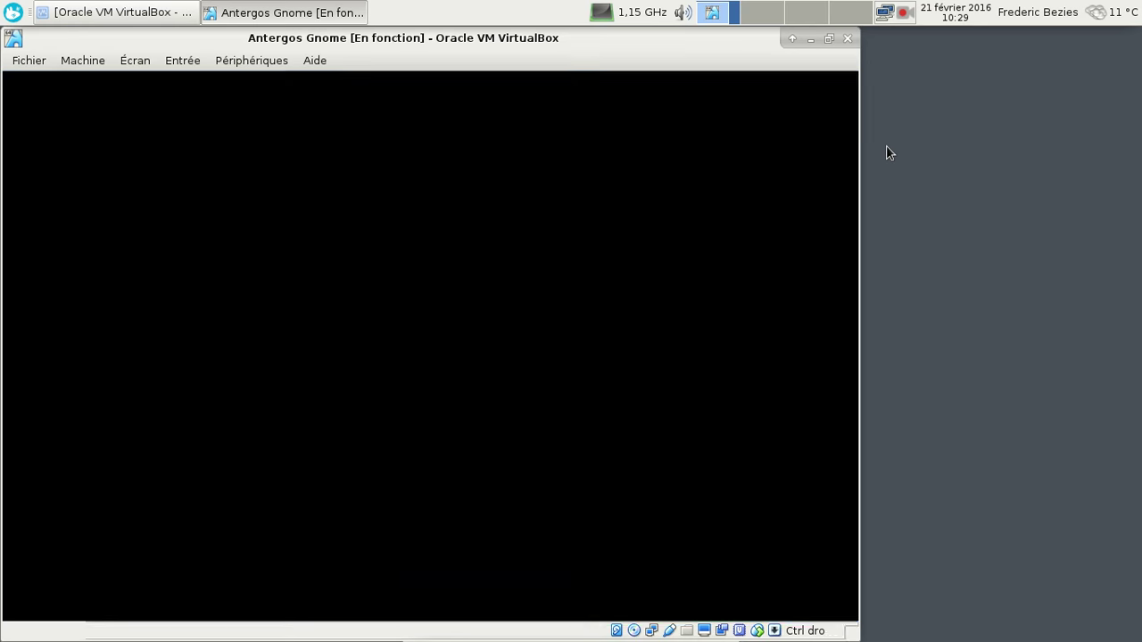
click(156, 13)
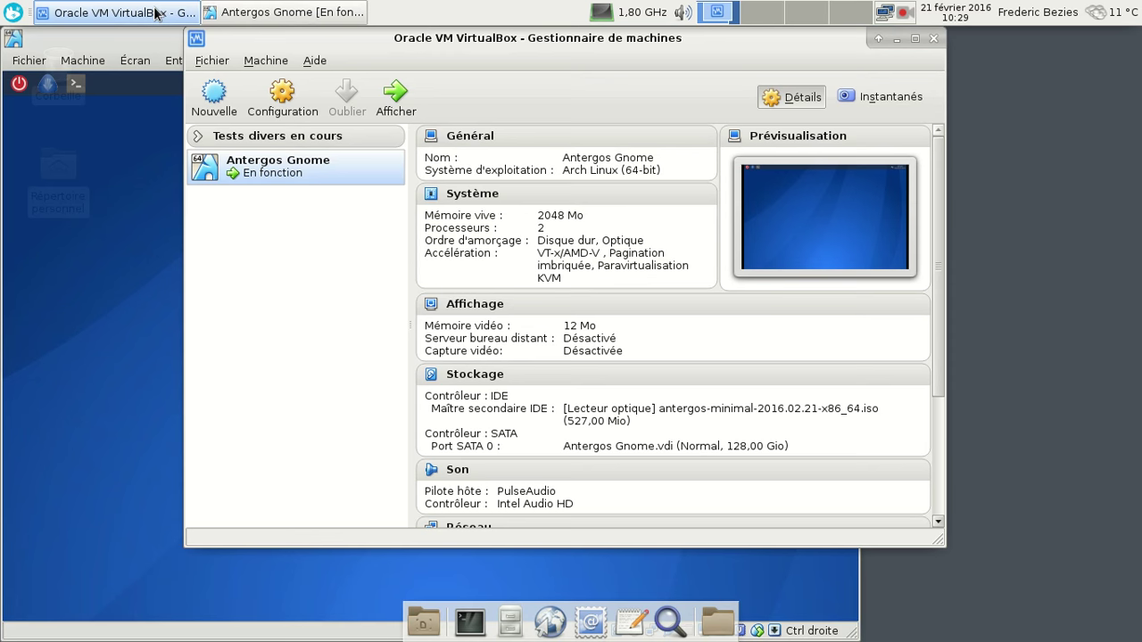
click(156, 13)
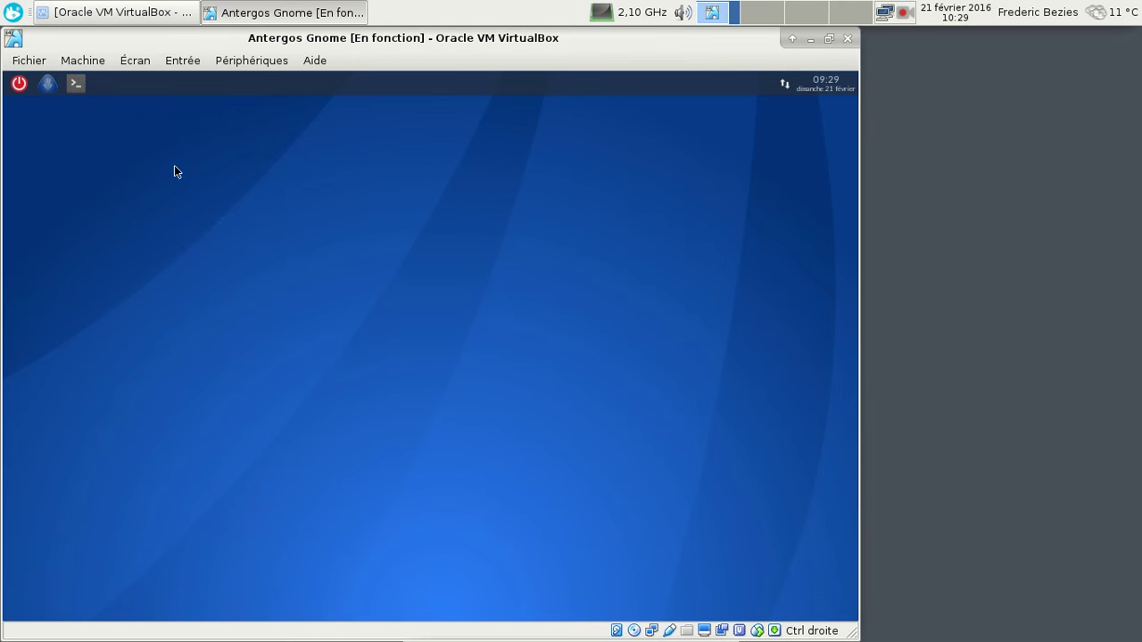
key(ctrl+f)
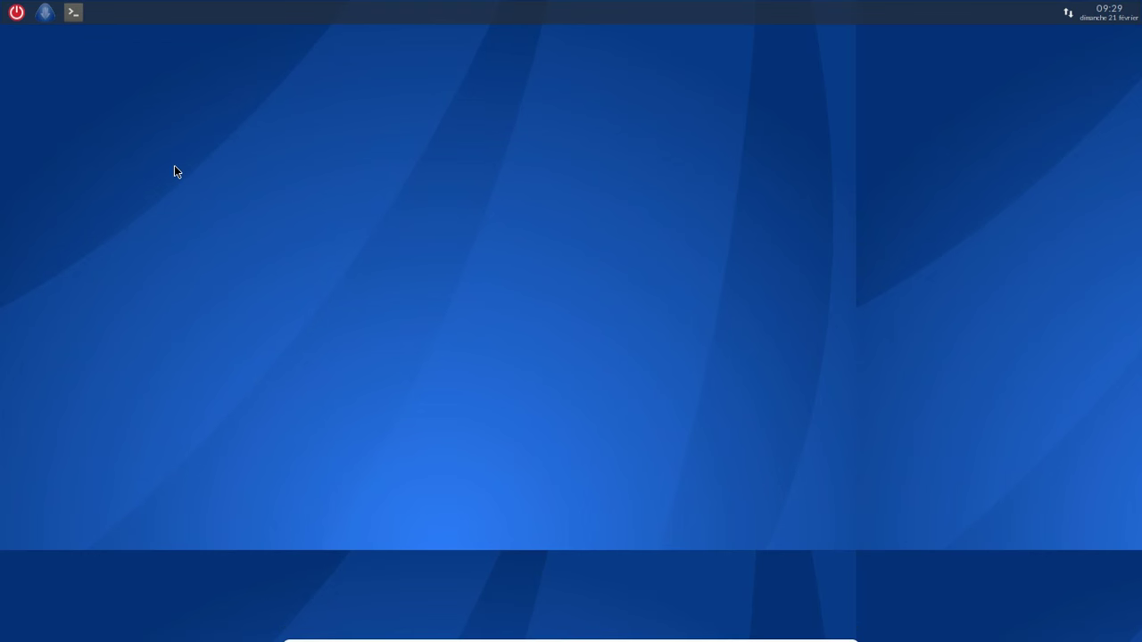
In a guest terminal, check for a cnchi process with ps -A | grep, then relaunch it with sudo cnchi &
click(74, 11)
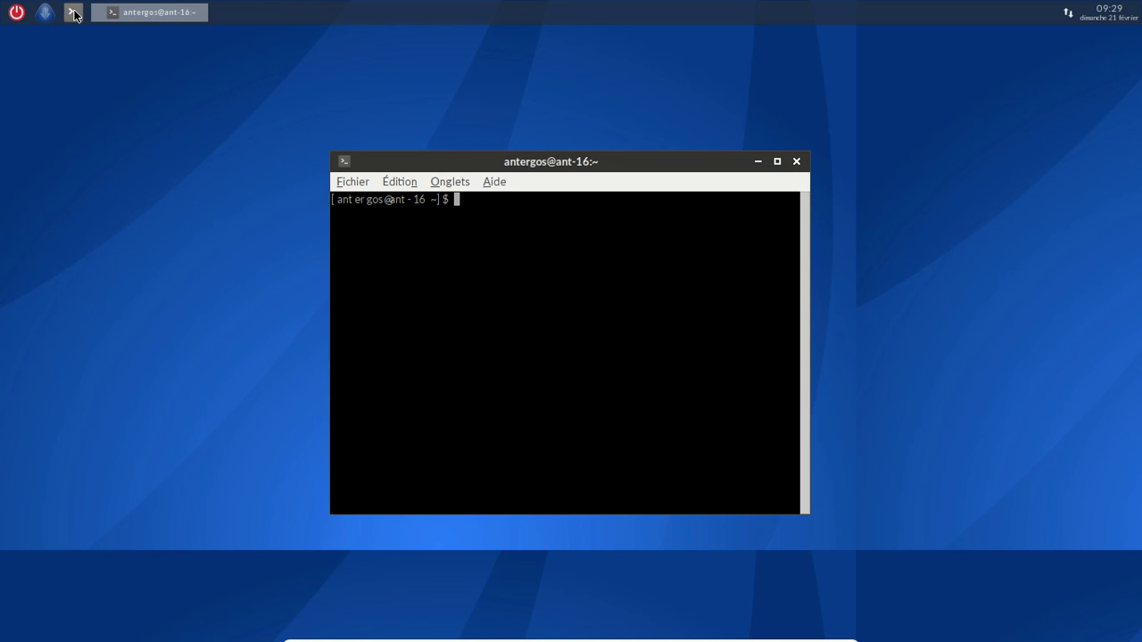
text(ps -A | grep ch)
text(chi)
key(Return)
text(sudo cnh)
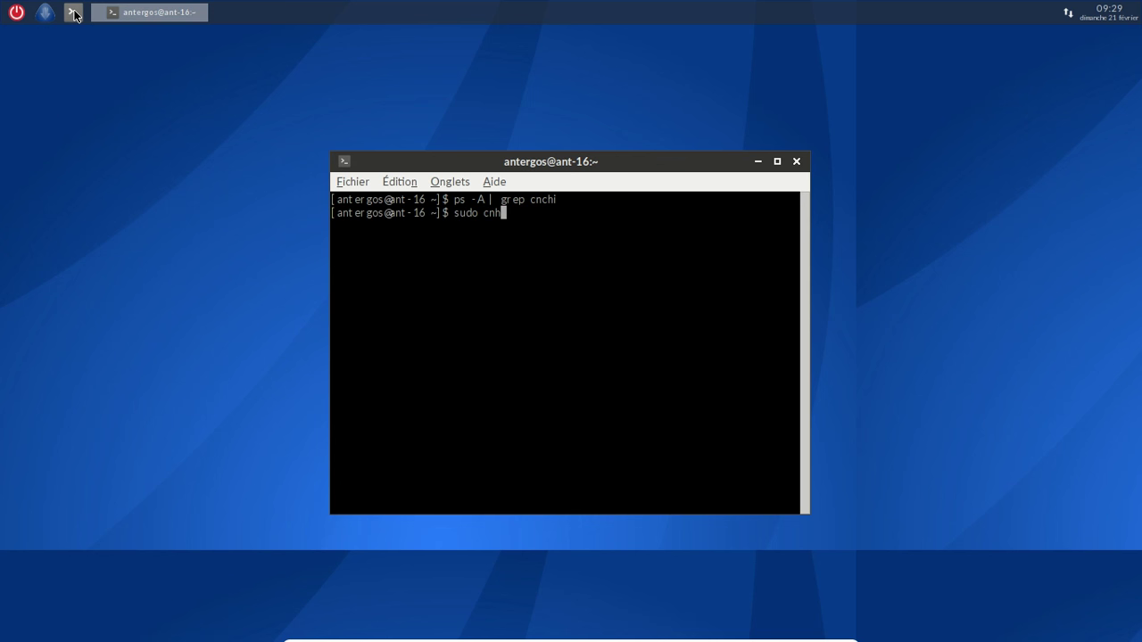
key(BackSpace)
text(chi &)
key(Return)
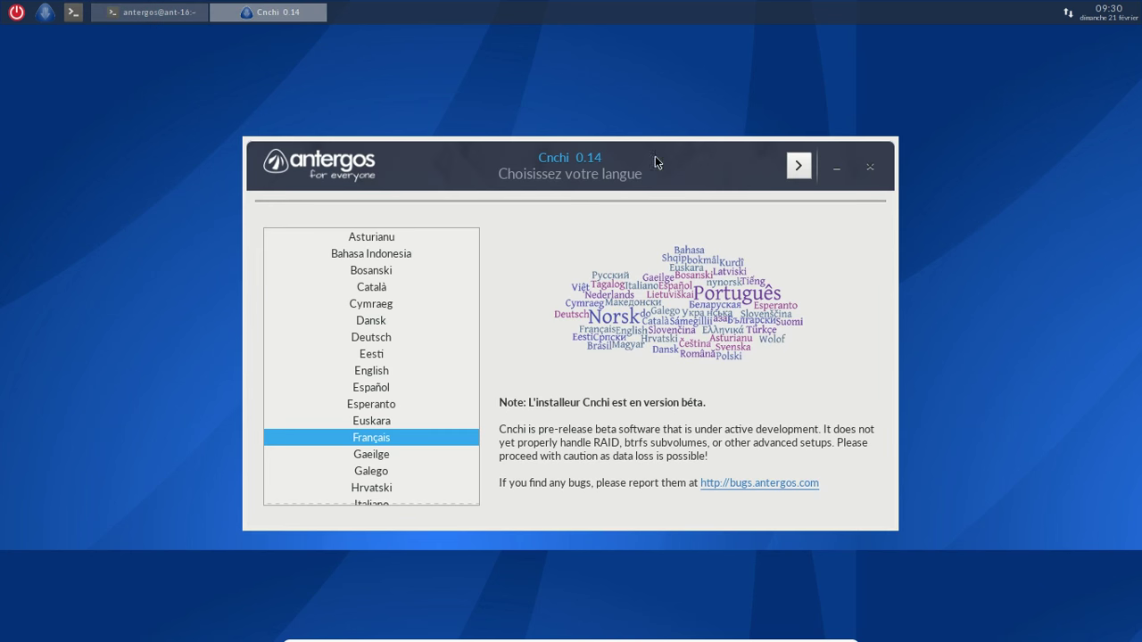
Move the installer aside, minimize the log terminal, and keep French as the installer language
drag(568, 154, 499, 74)
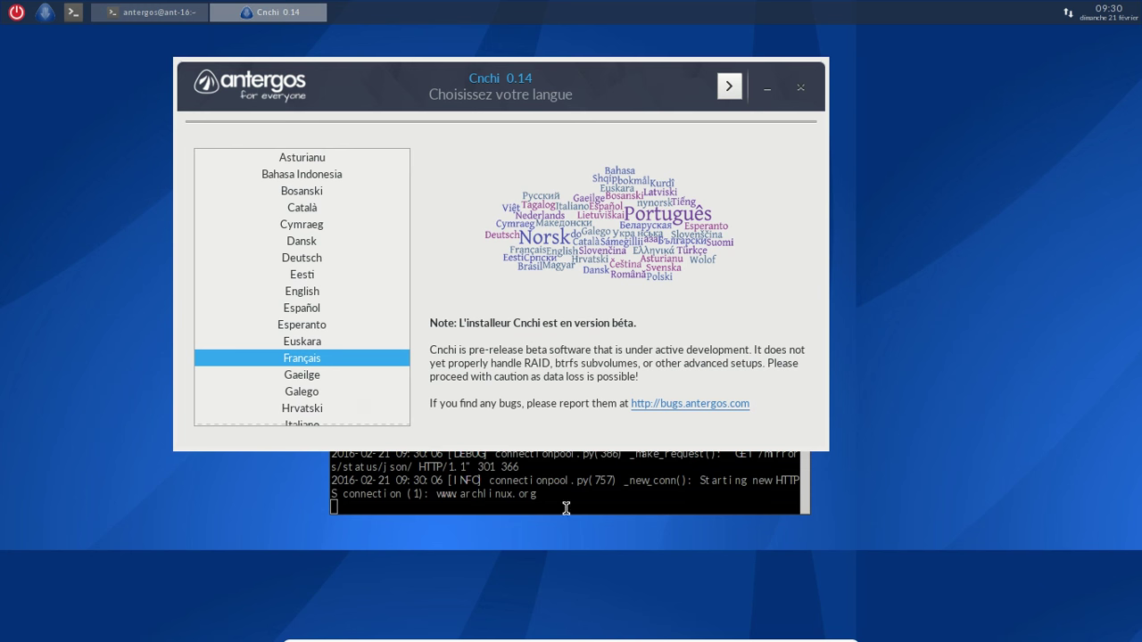
click(561, 490)
click(756, 162)
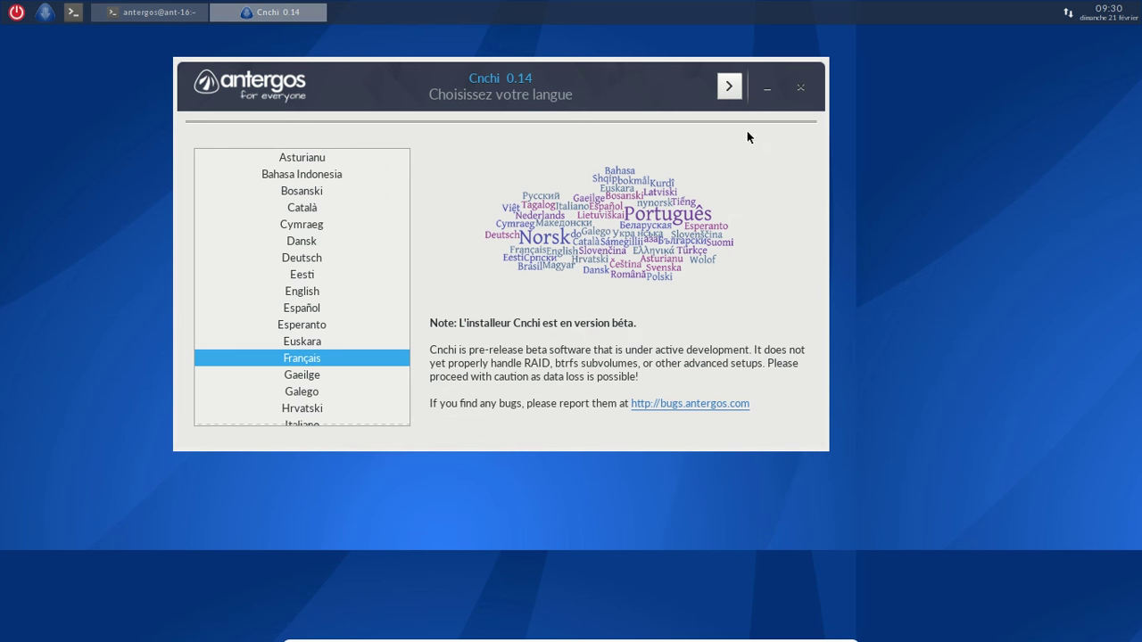
click(729, 93)
Choose French (FR), France as location, accept the Paris time zone, French keyboard and GNOME desktop
click(729, 93)
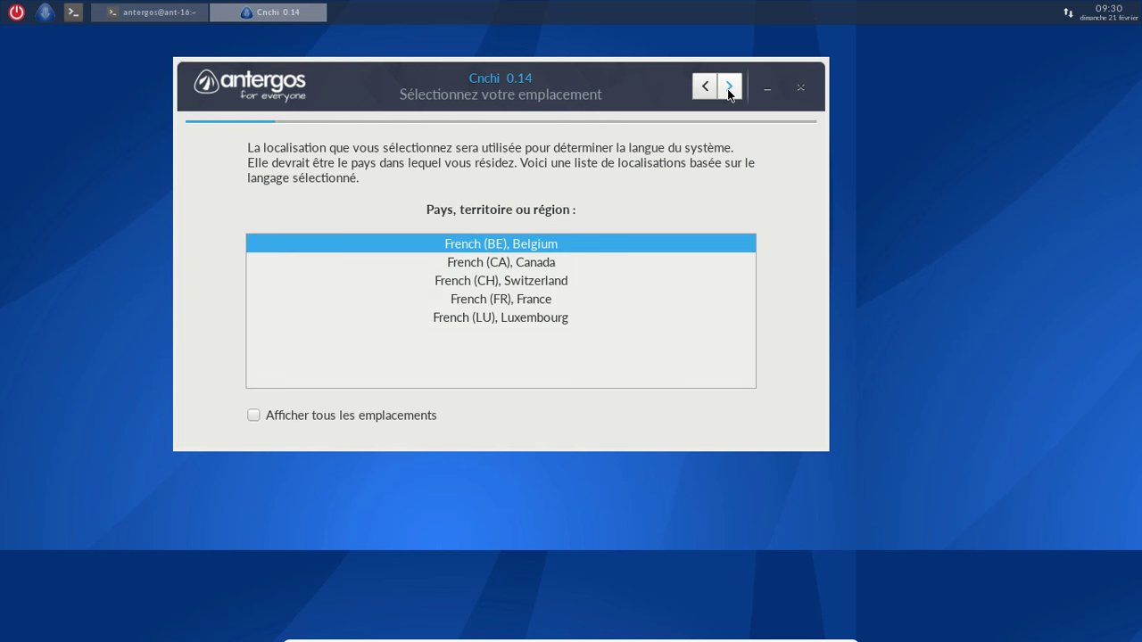
click(537, 299)
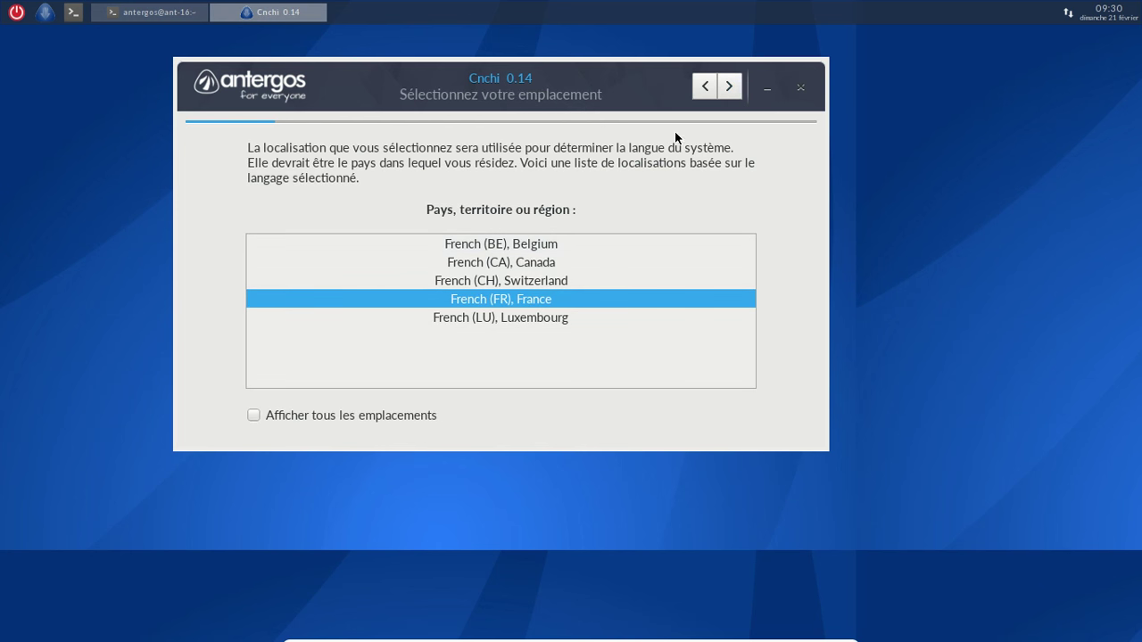
click(731, 77)
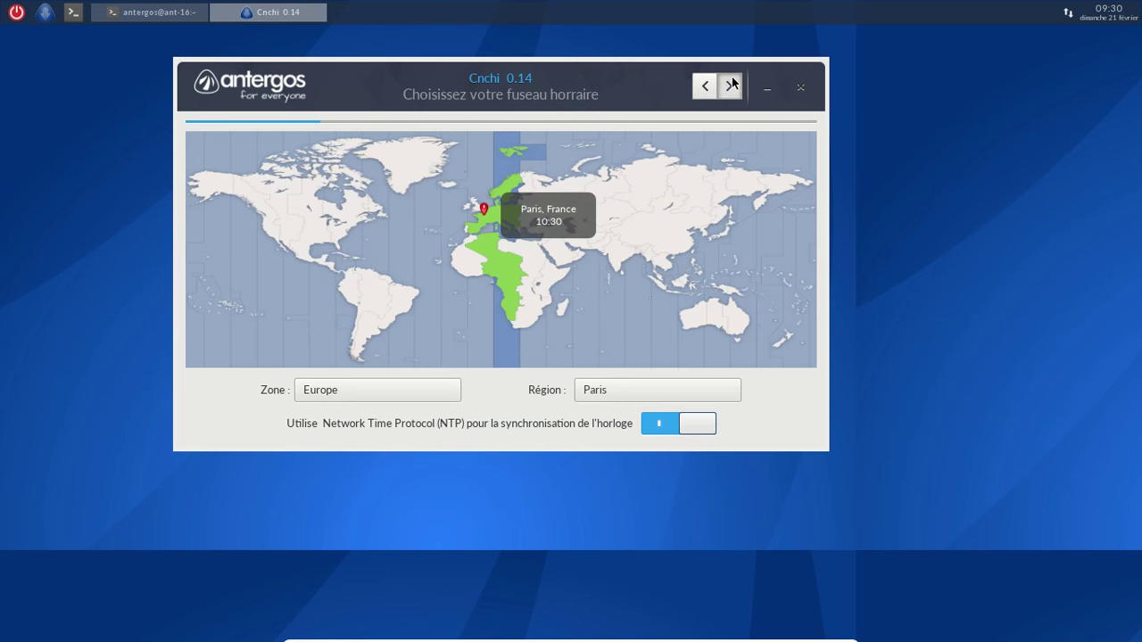
click(732, 84)
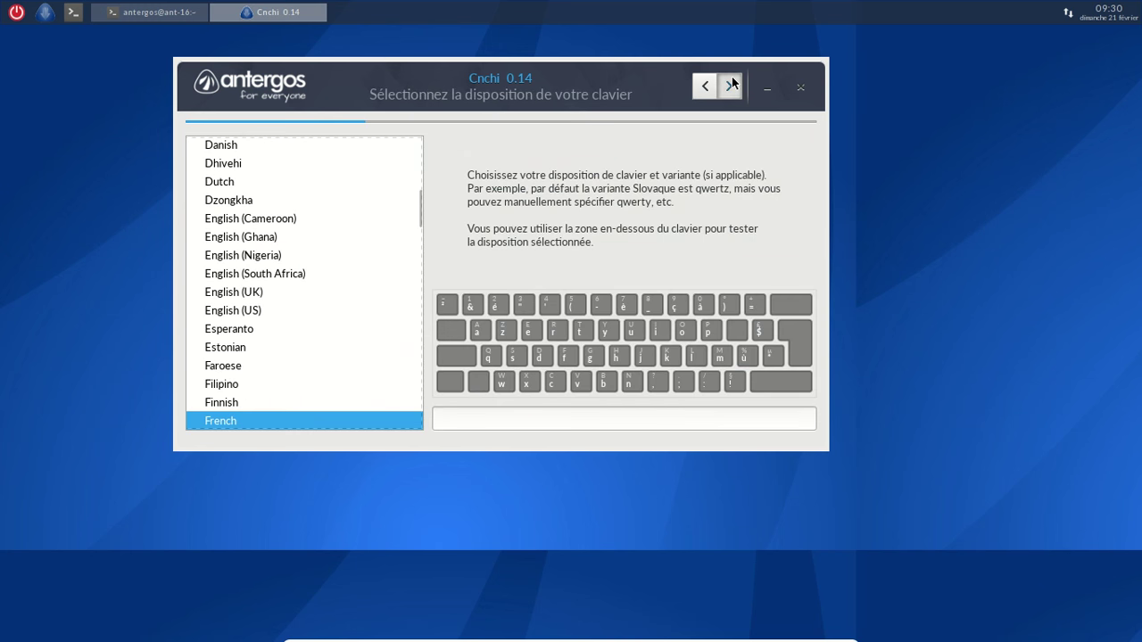
click(732, 84)
click(732, 84)
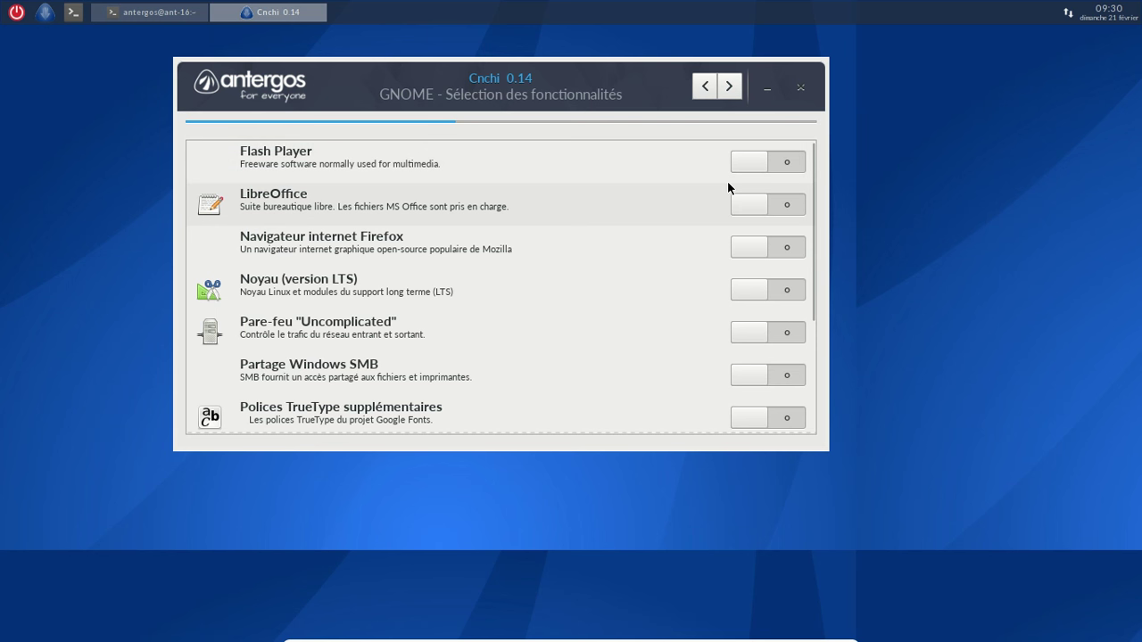
Leave LibreOffice off and enable the Uncomplicated firewall among GNOME features
click(739, 209)
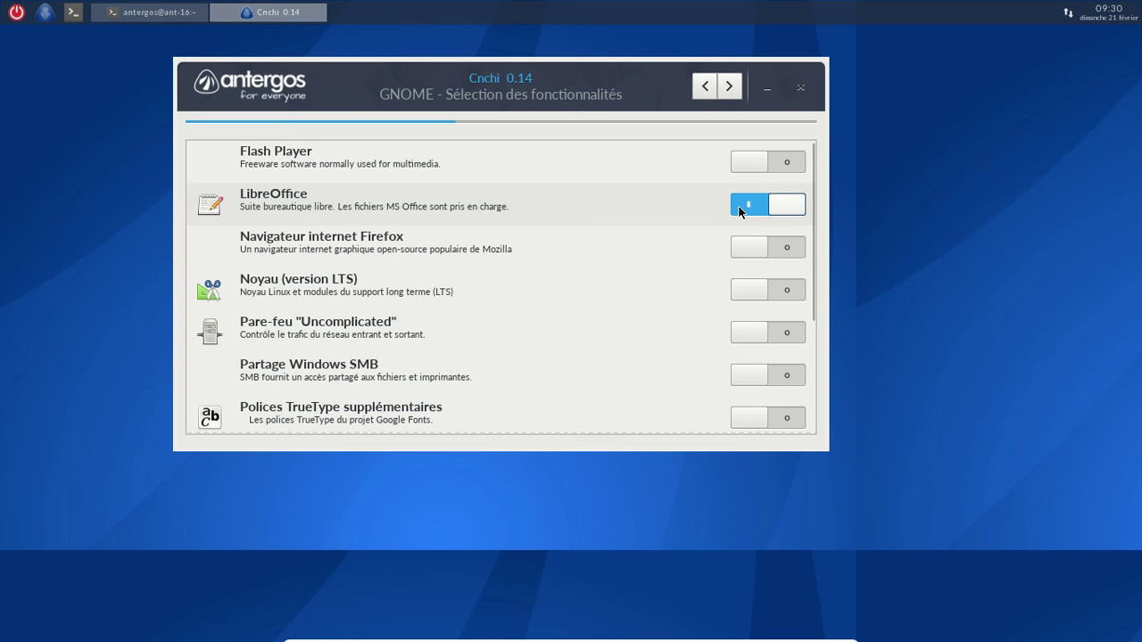
click(795, 206)
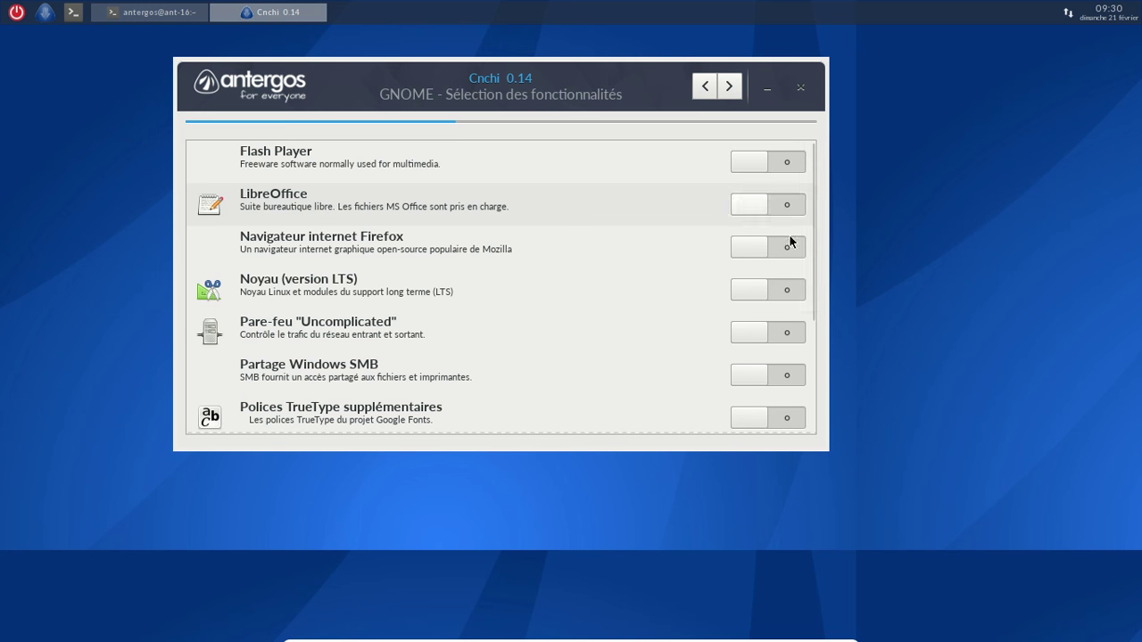
click(753, 332)
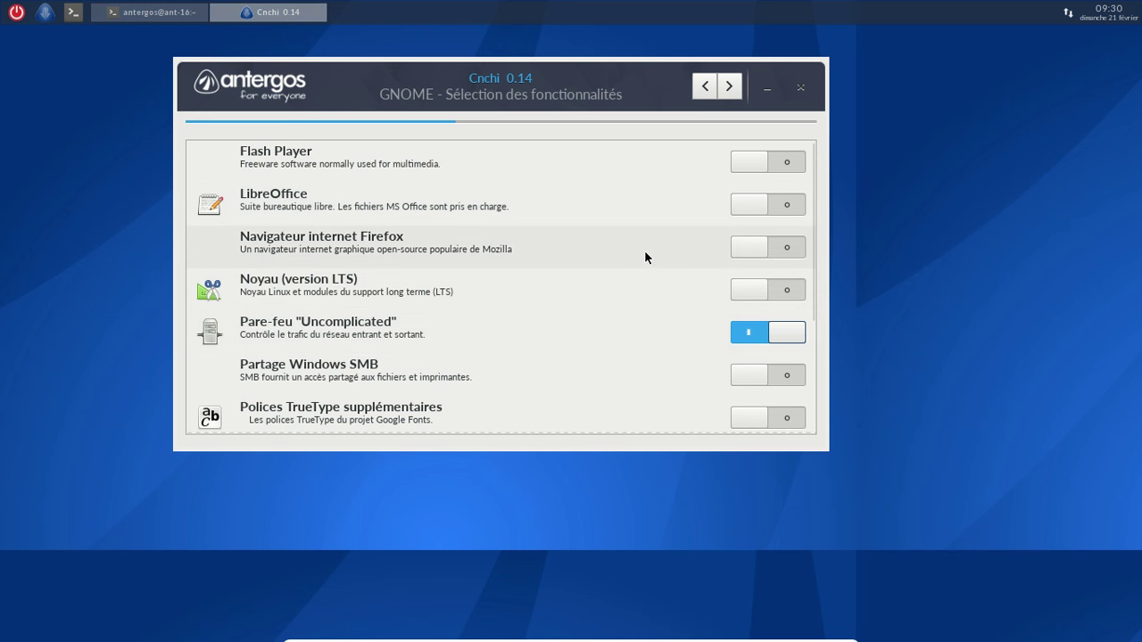
scroll(644, 257, down, 2)
scroll(625, 314, down, 1)
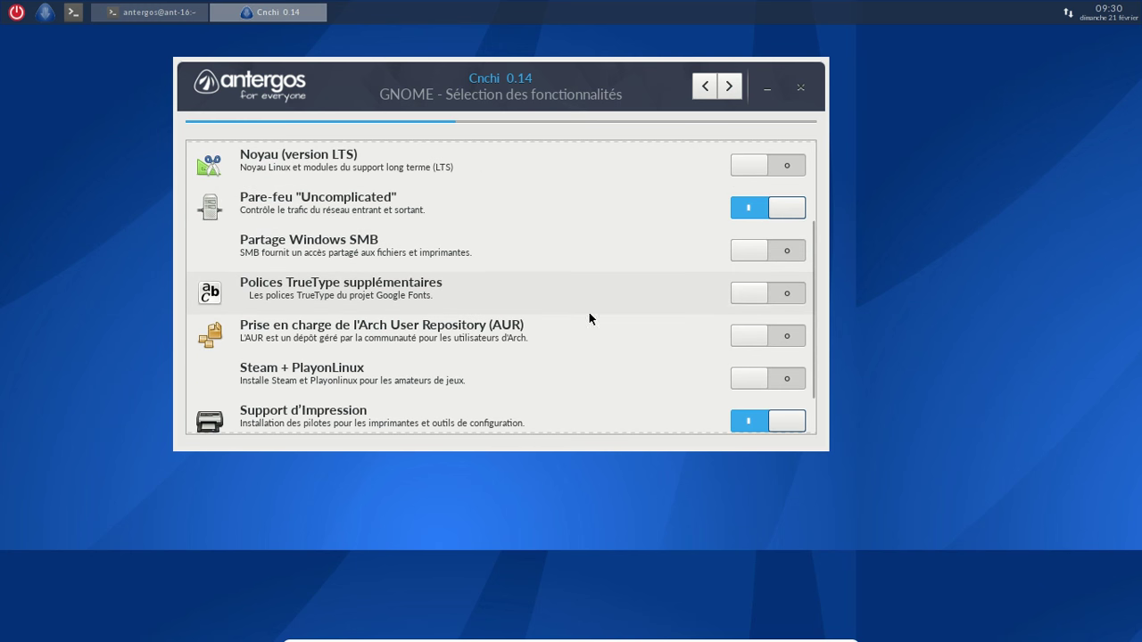
Keep extra TrueType fonts off, enable AUR support, continue and dismiss the firewall rules notice
click(746, 294)
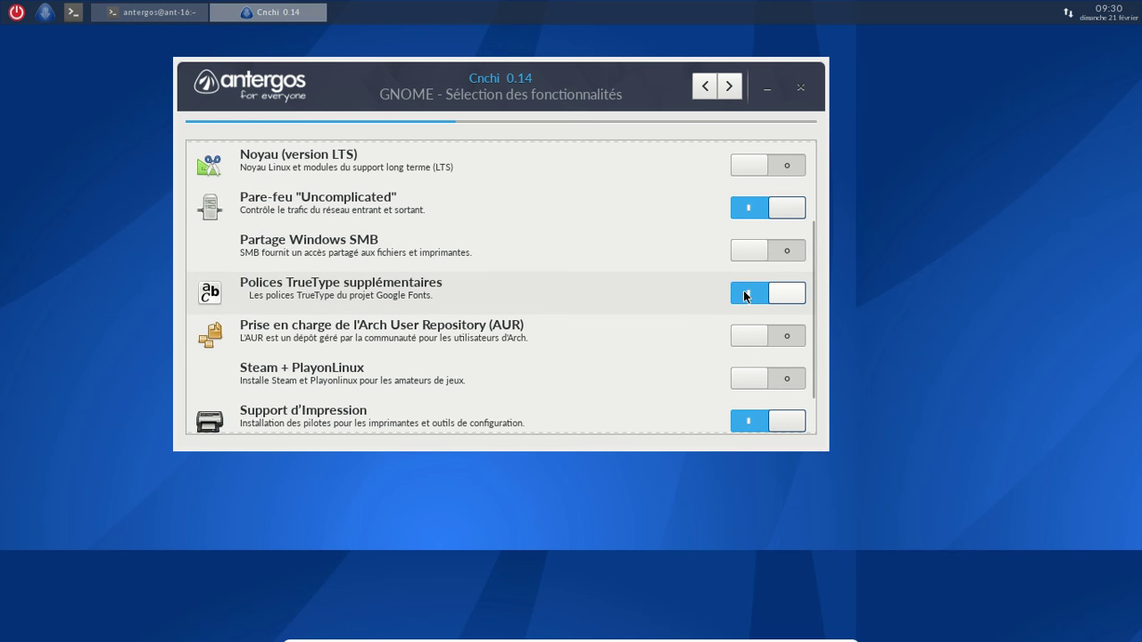
click(786, 299)
click(749, 335)
scroll(645, 317, down, 1)
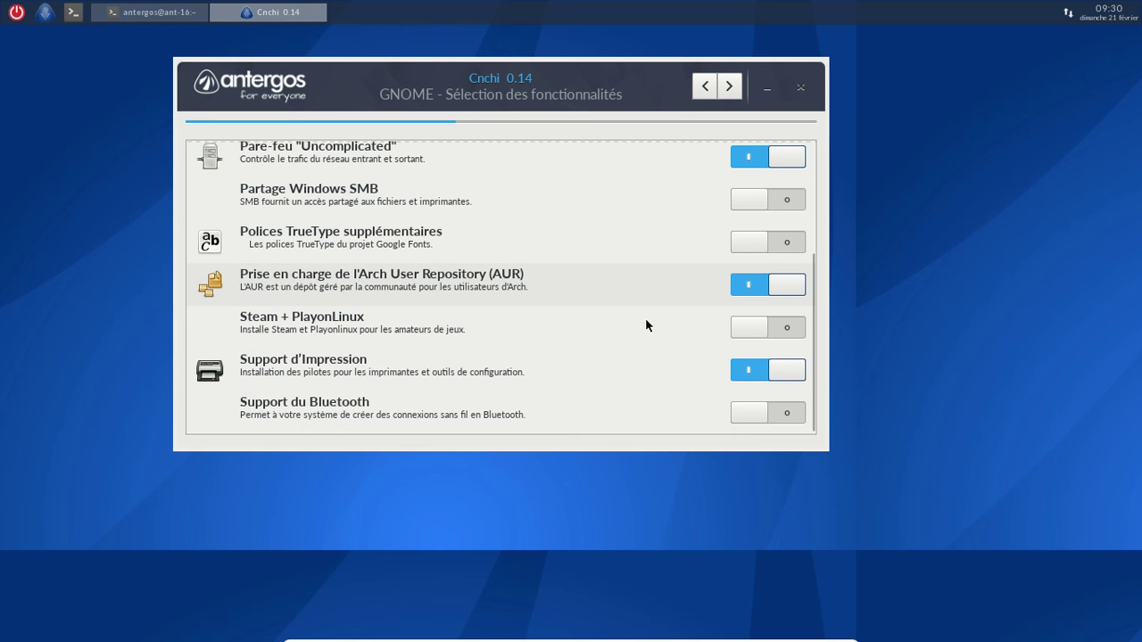
scroll(645, 325, up, 4)
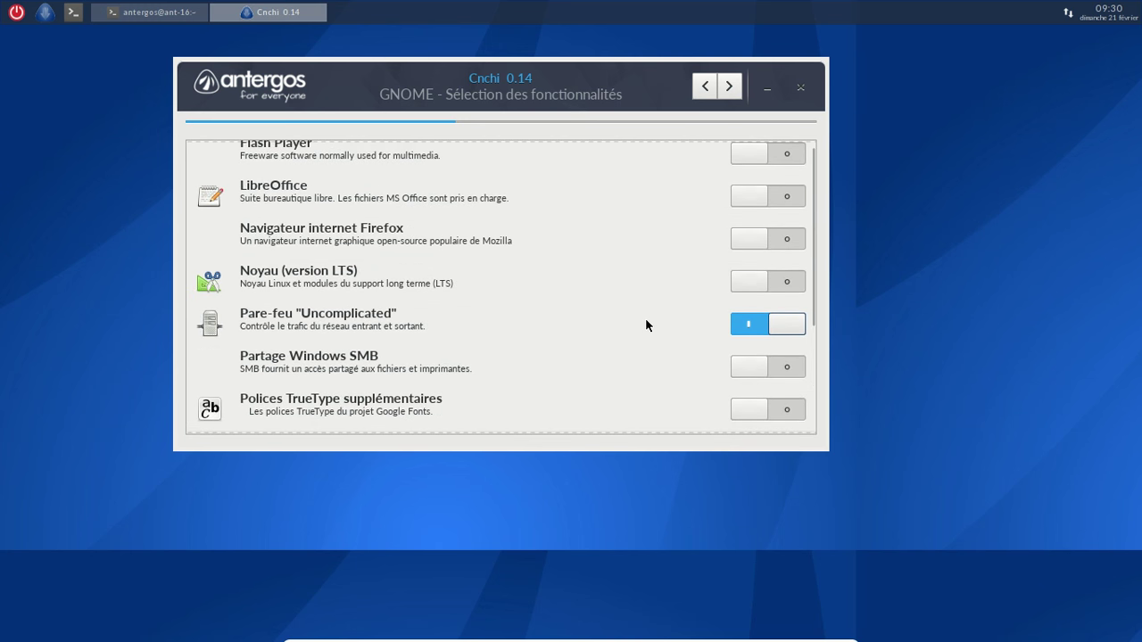
click(729, 93)
click(556, 327)
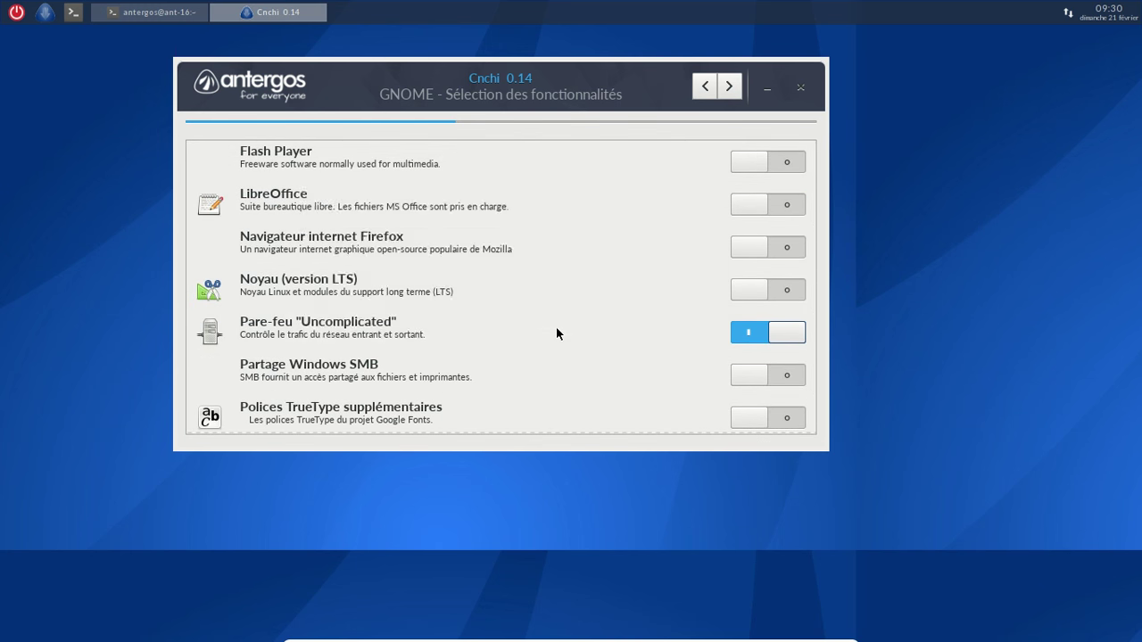
Dismiss the AUR notice, put /home on a separate partition for the erase-disk install, and proceed past the summary
click(557, 328)
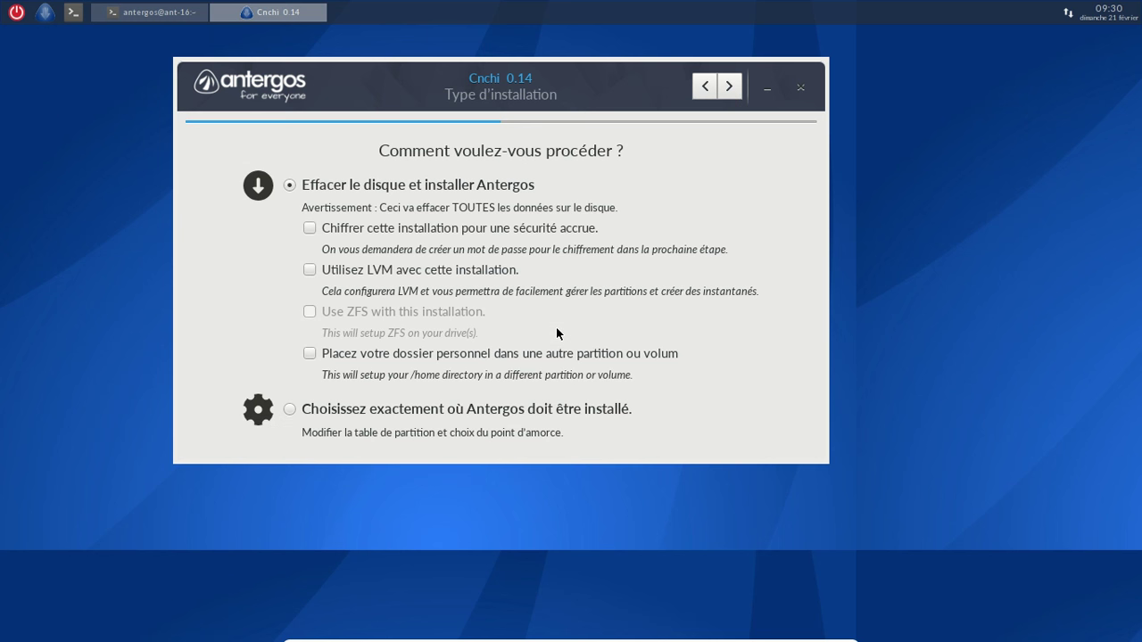
click(309, 353)
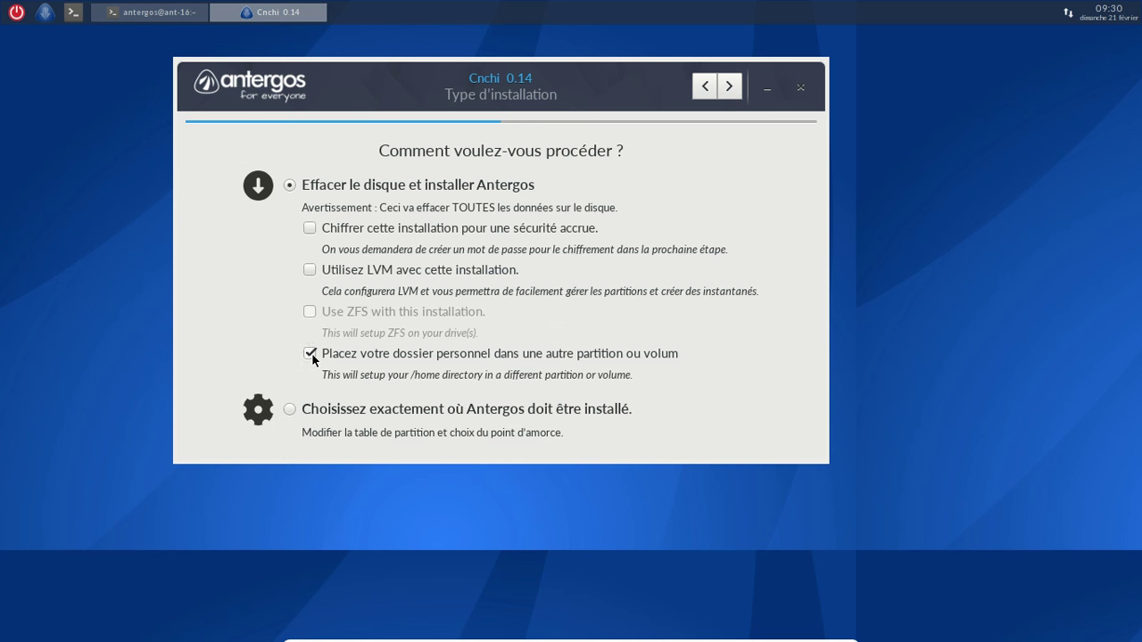
click(728, 92)
click(727, 93)
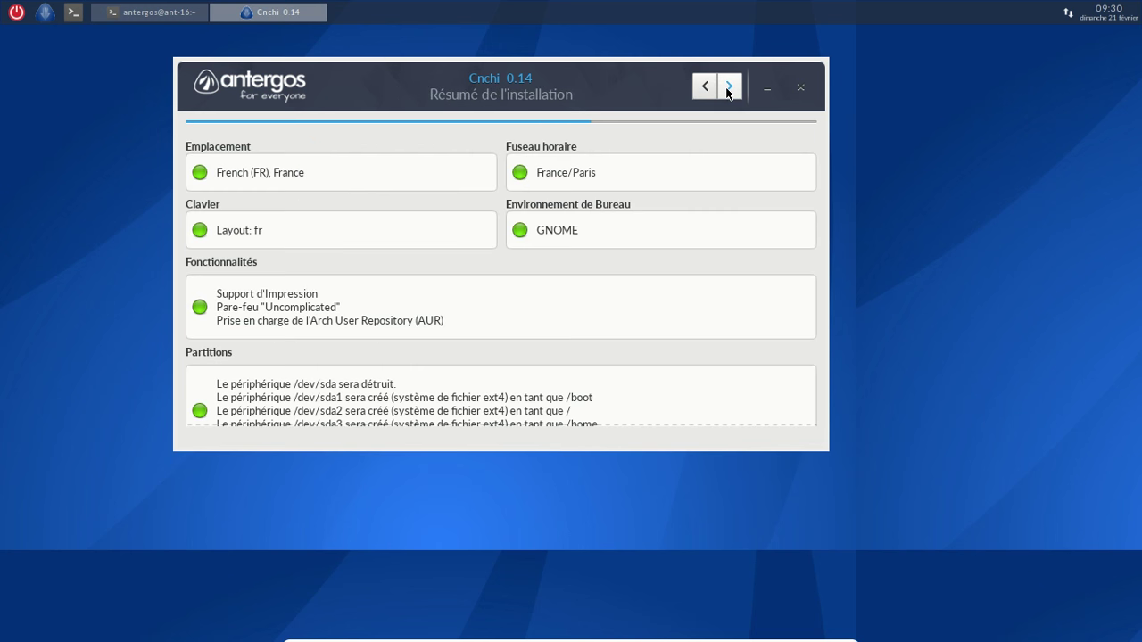
scroll(744, 158, down, 1)
scroll(744, 158, up, 1)
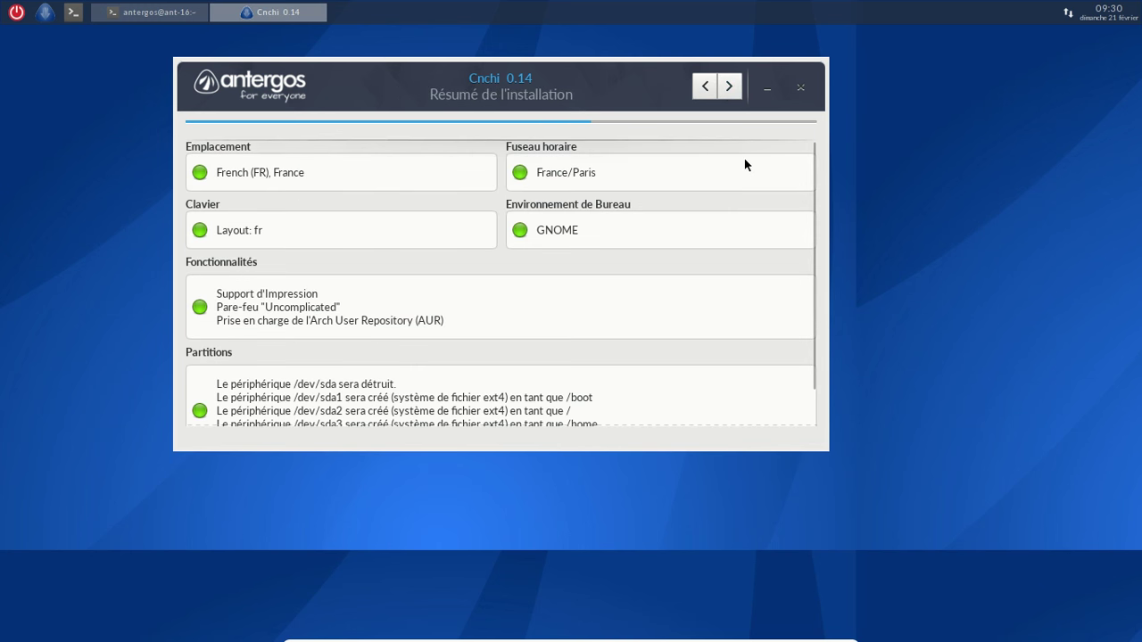
click(731, 85)
Confirm installing with these settings, then enter the user's full name and a computer name
click(576, 309)
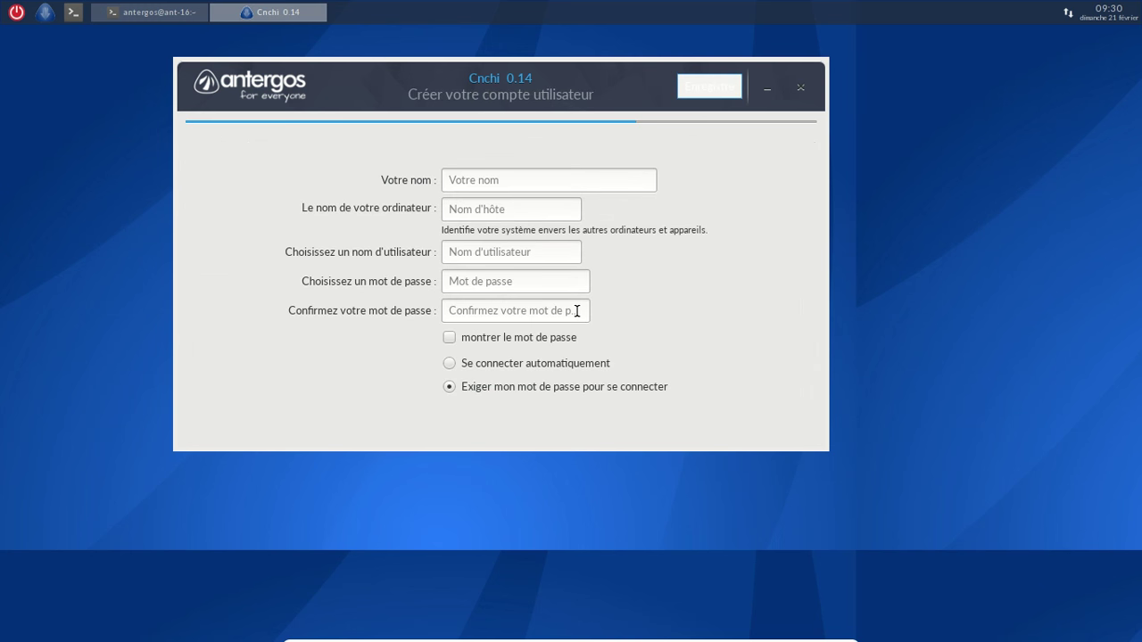
click(523, 177)
text(Frederic Bezies)
key(Tab)
text(fredo-antergos)
Enter a username and password, retyping the mistyped confirmation password to match
key(Tab)
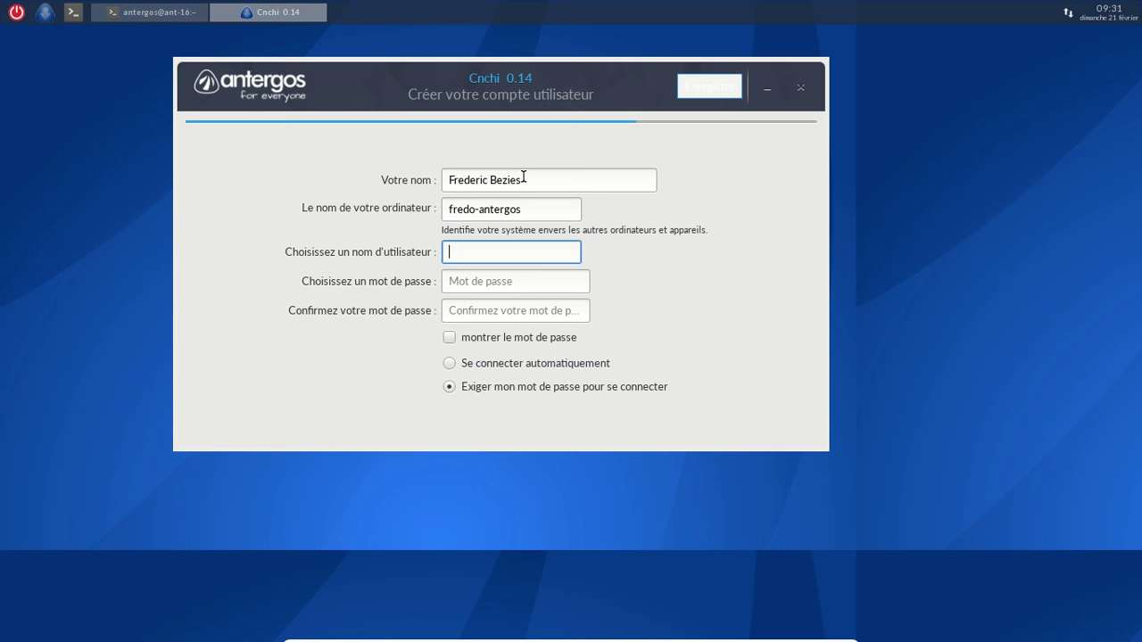
key(Tab)
key(Tab)
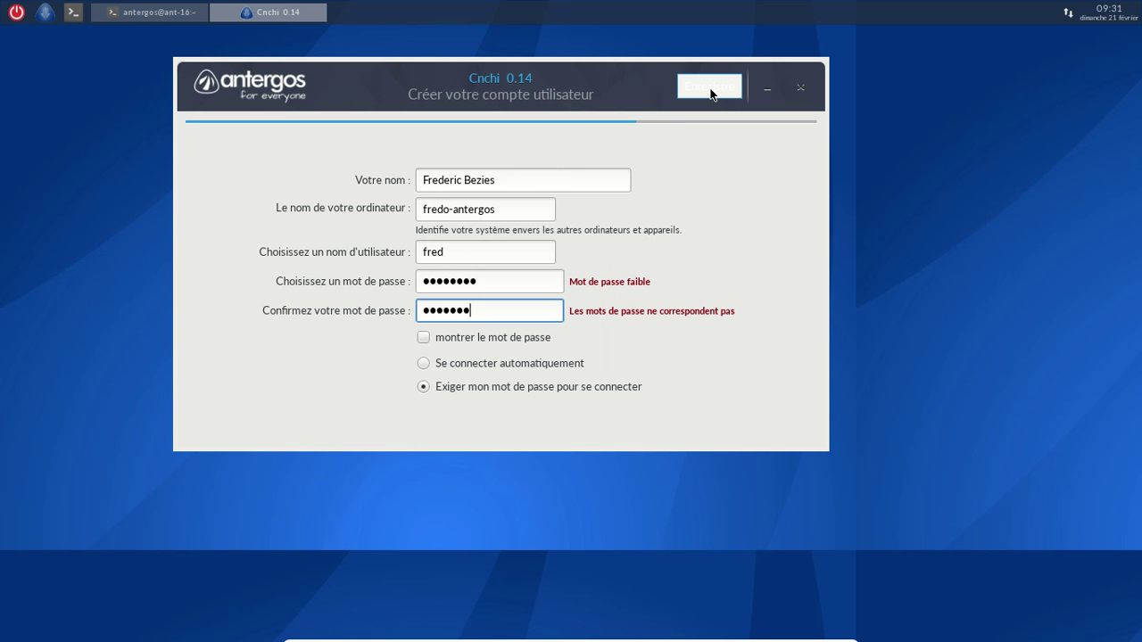
drag(481, 309, 386, 303)
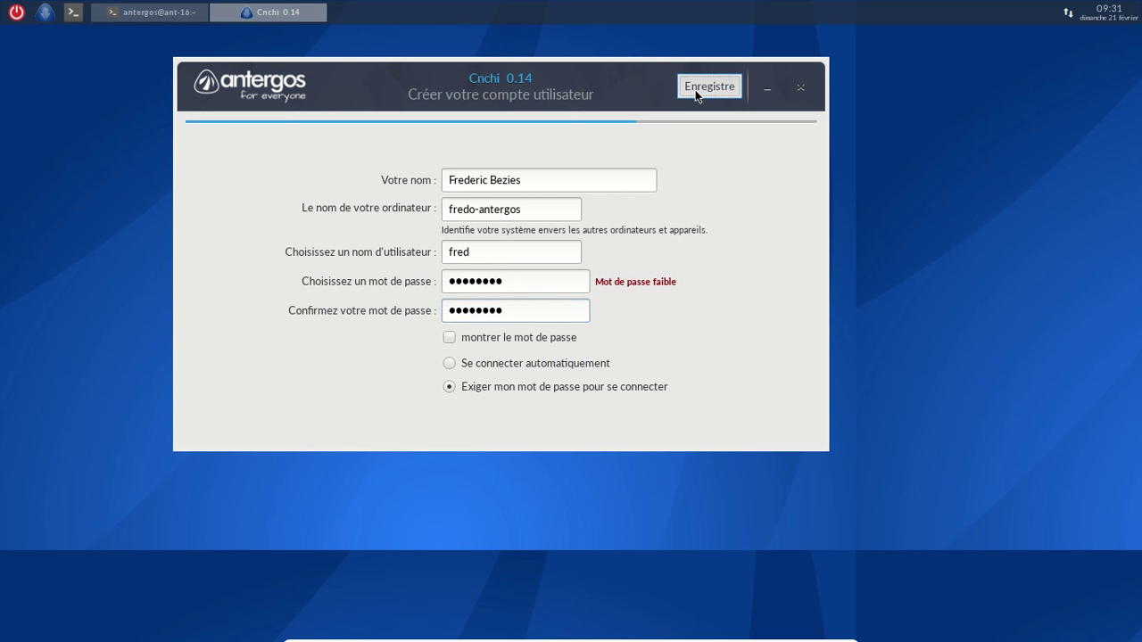
Save the account to start the installation, then raise the installer's log terminal
click(695, 92)
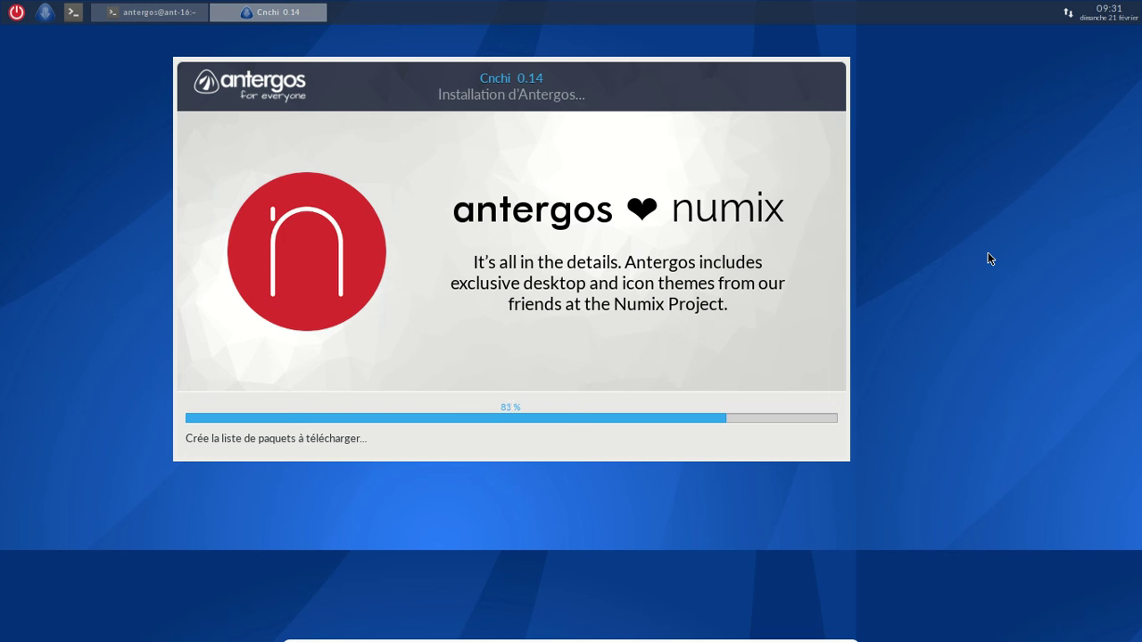
click(125, 16)
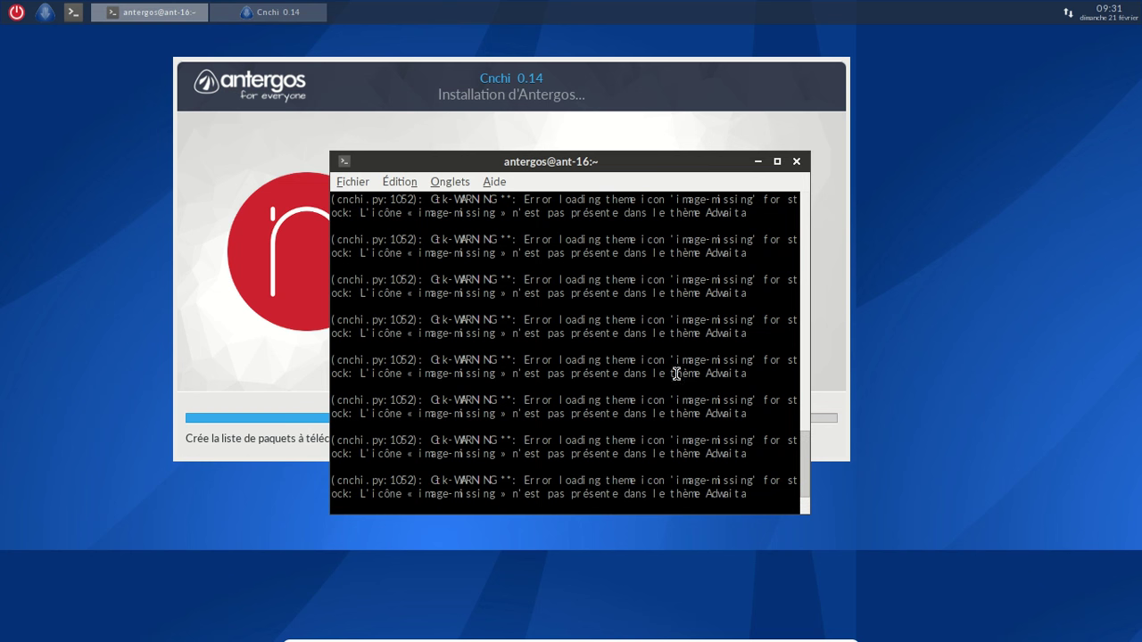
drag(803, 461, 805, 207)
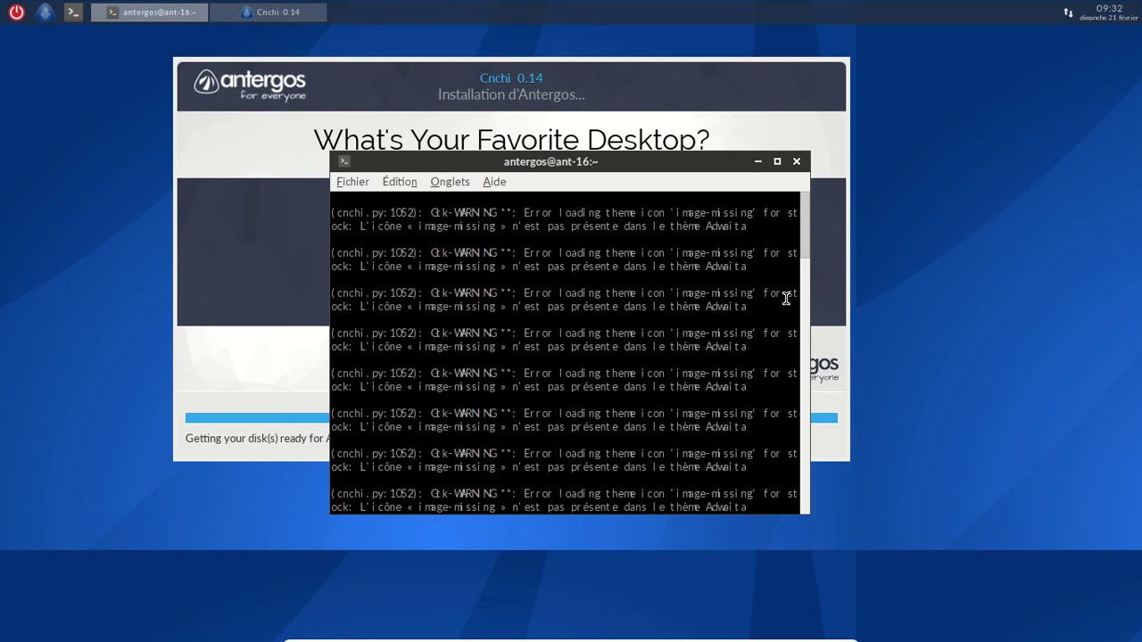
drag(806, 282, 787, 501)
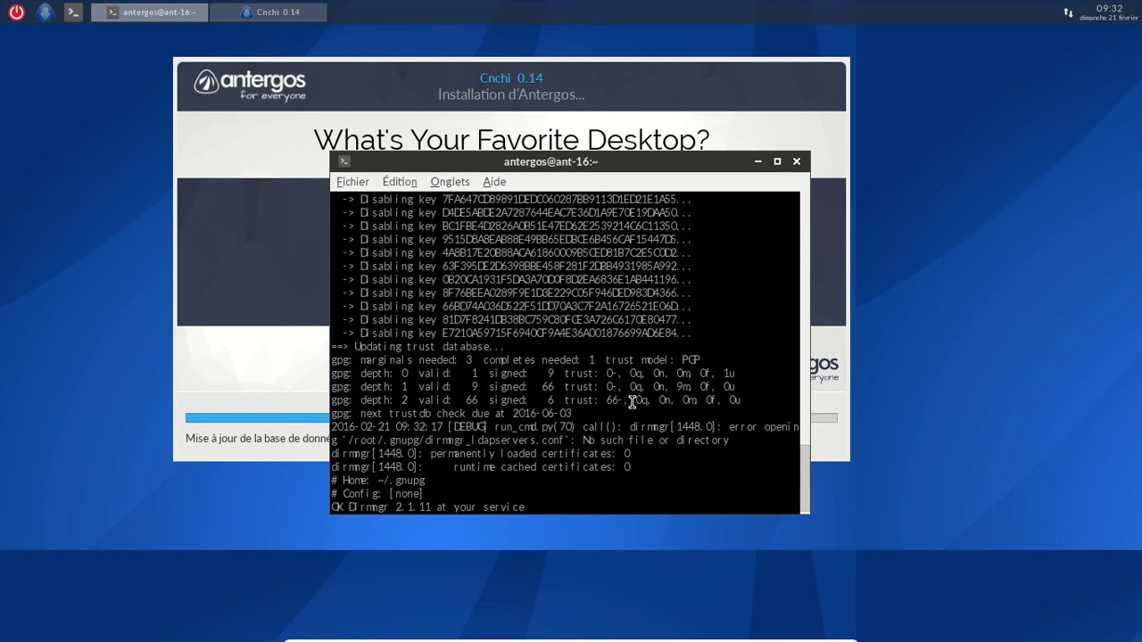
scroll(631, 401, up, 6)
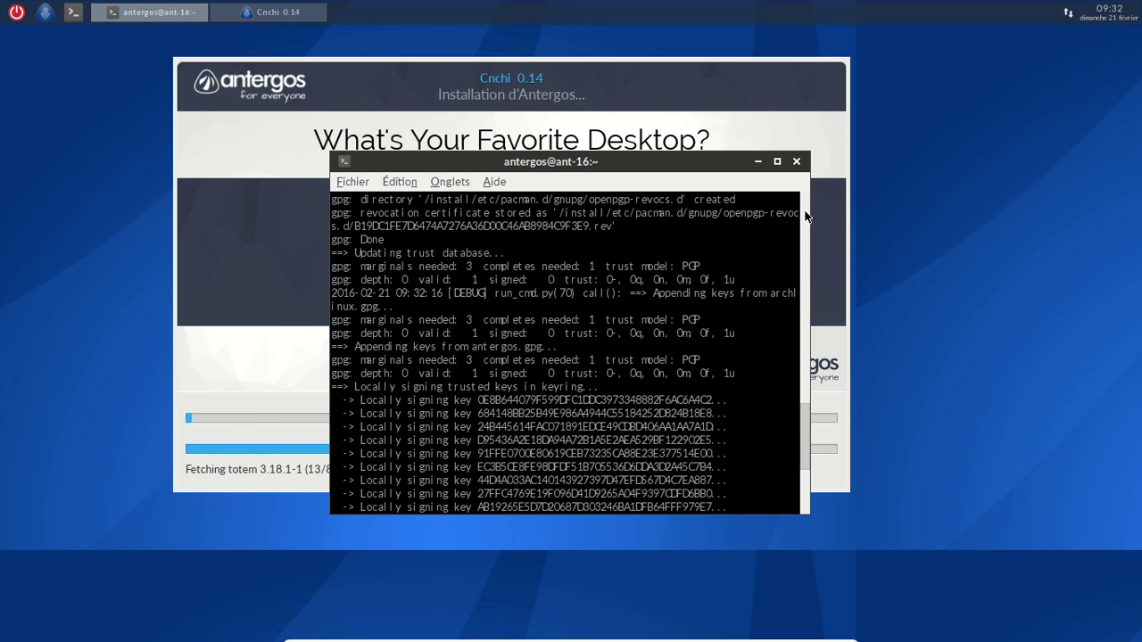
scroll(805, 217, up, 15)
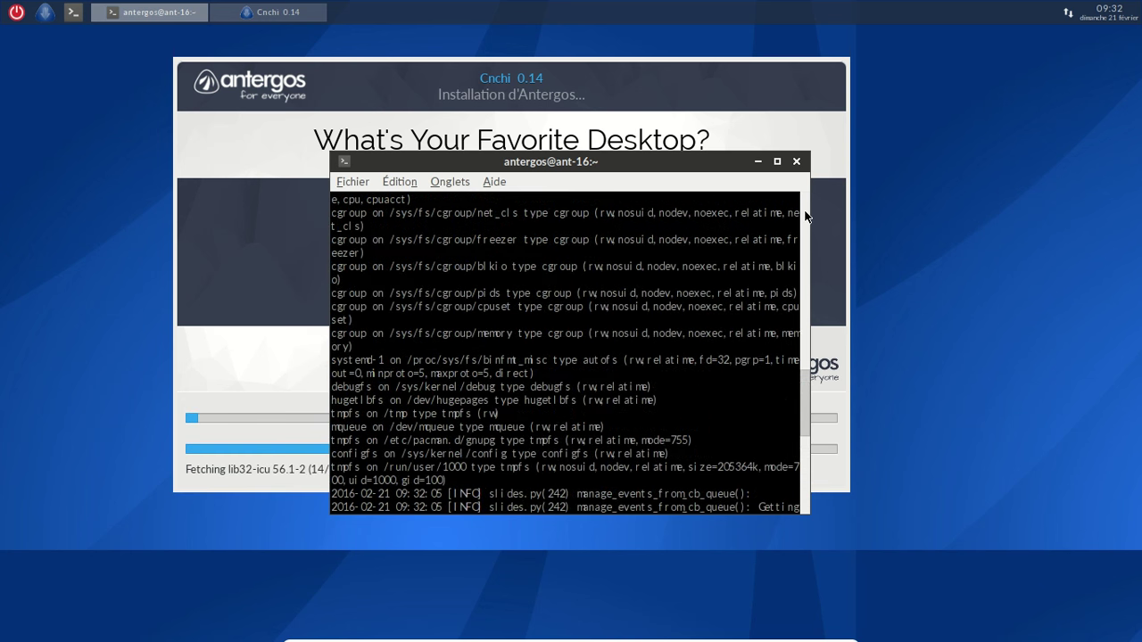
scroll(805, 217, up, 10)
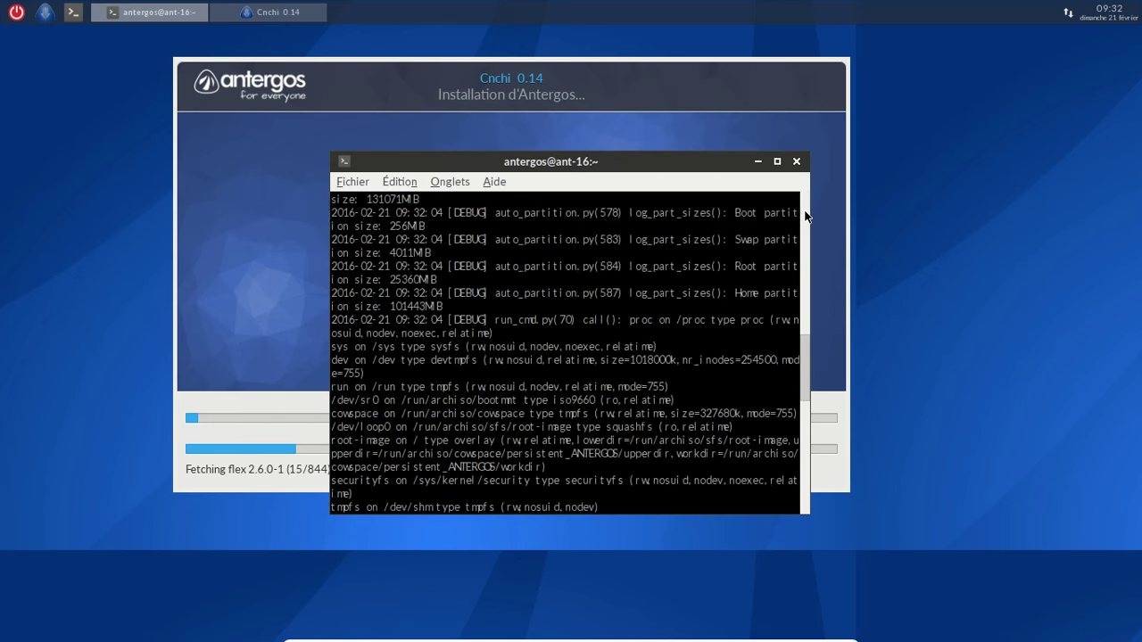
scroll(805, 216, up, 10)
scroll(806, 216, up, 10)
drag(806, 314, 803, 234)
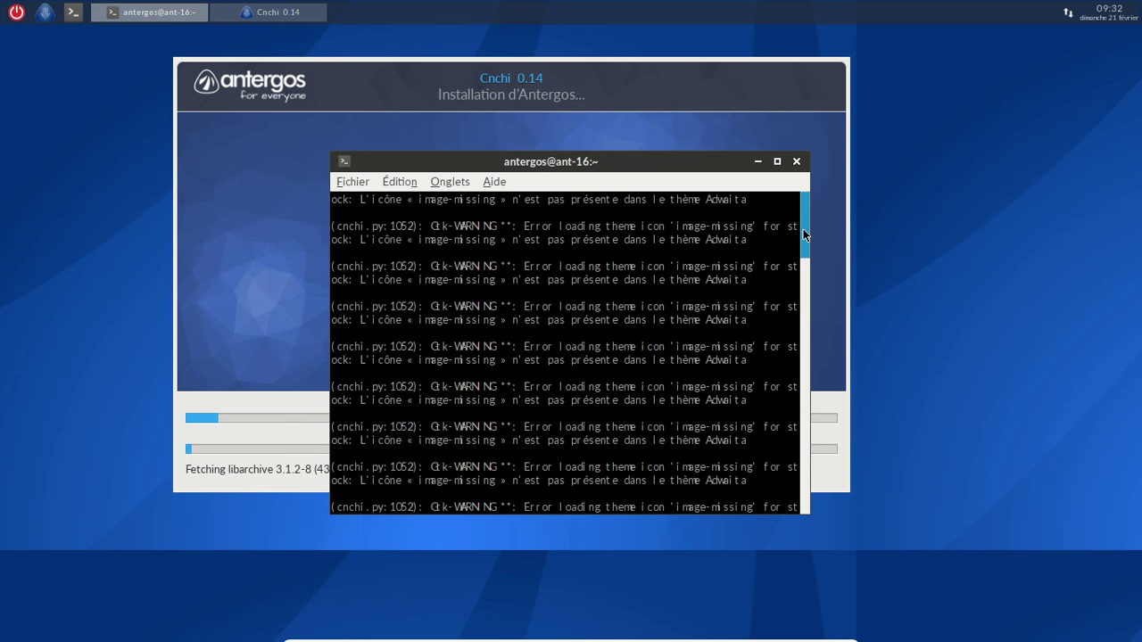
Hide the log terminal, let installation run until 'Updating man pages...', then raise the terminal again
click(757, 162)
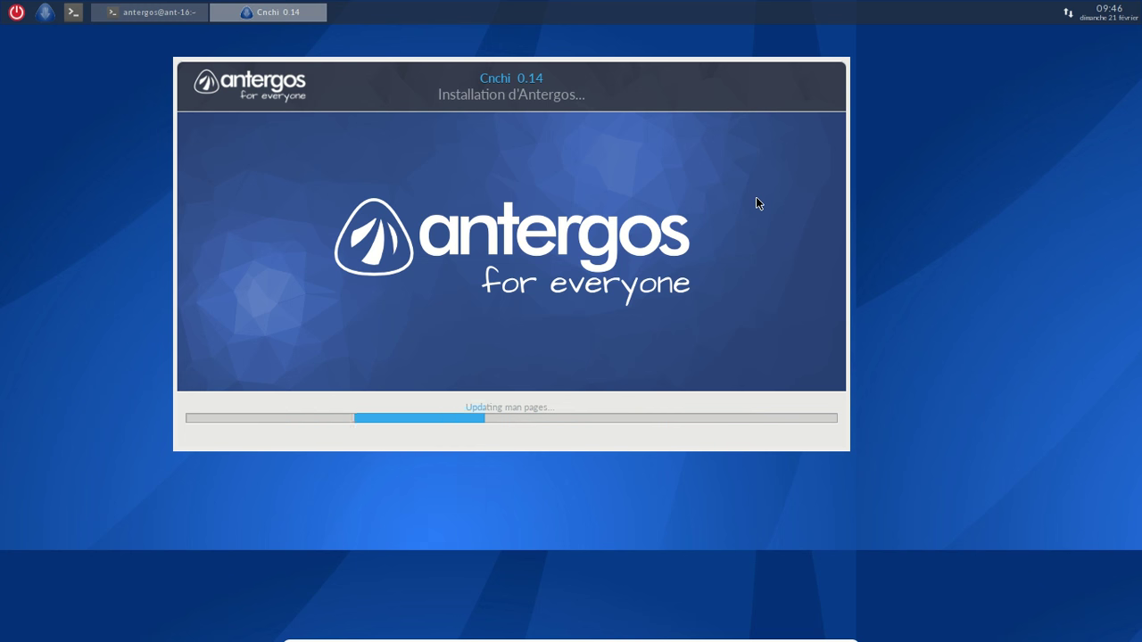
click(165, 12)
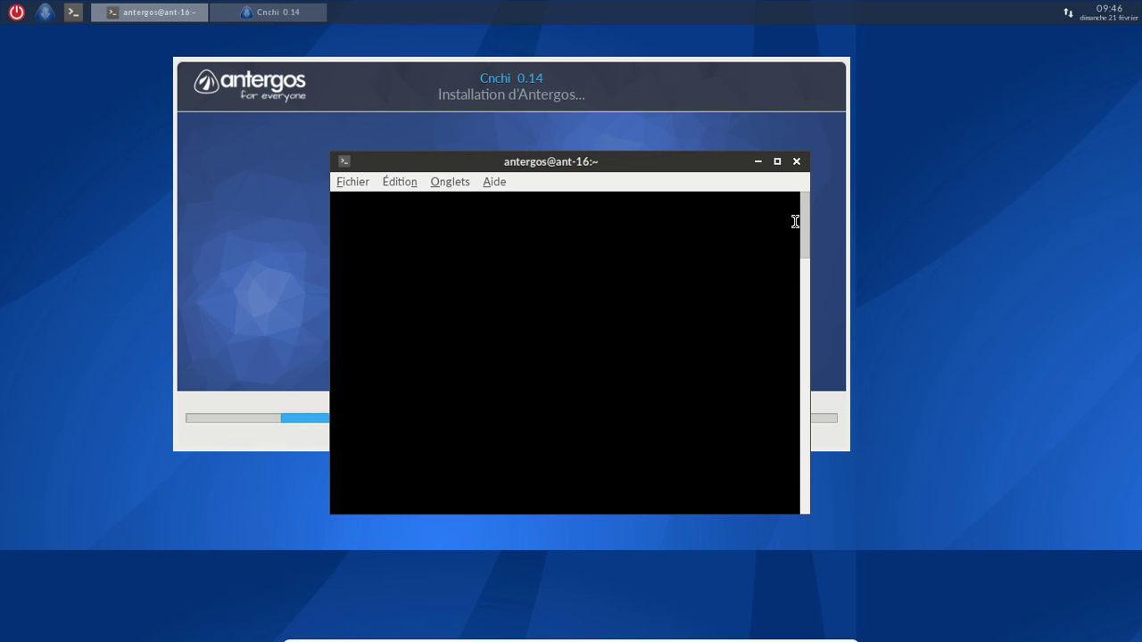
Scroll the Cnchi log to confirm GRUB BIOS installed on /dev/sda, then hide and restore the terminal
drag(805, 223, 796, 478)
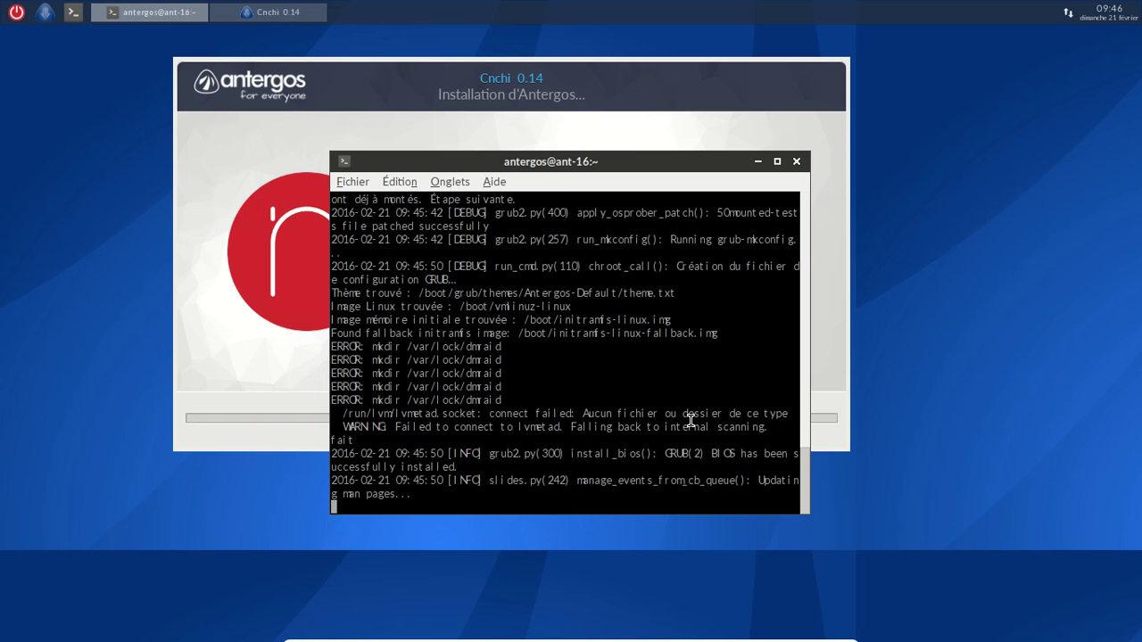
scroll(698, 378, up, 5)
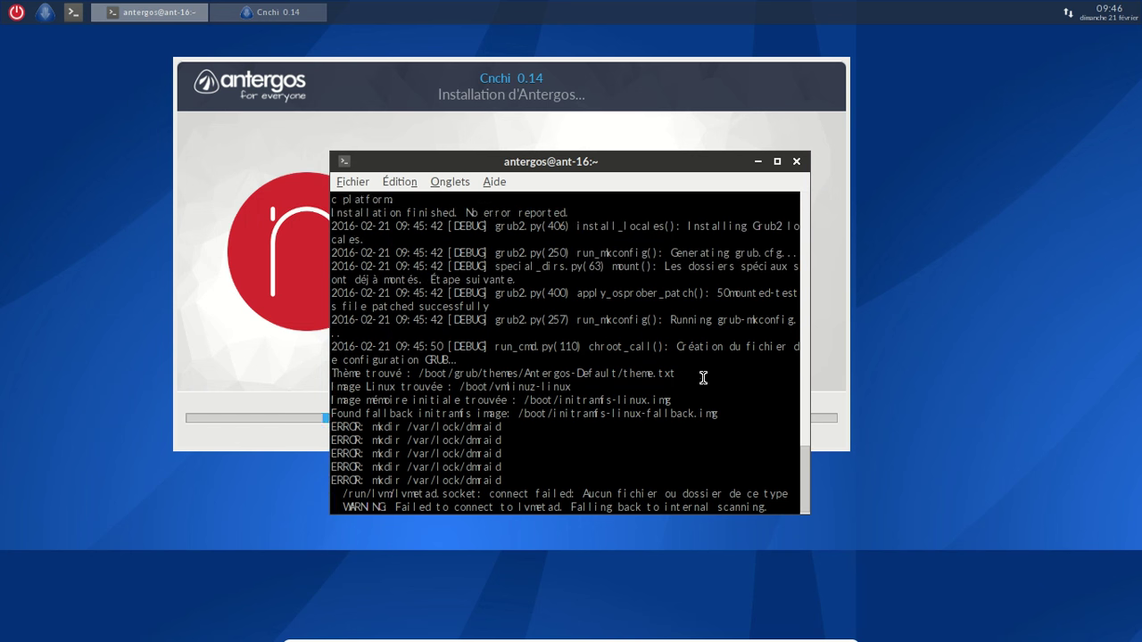
click(758, 163)
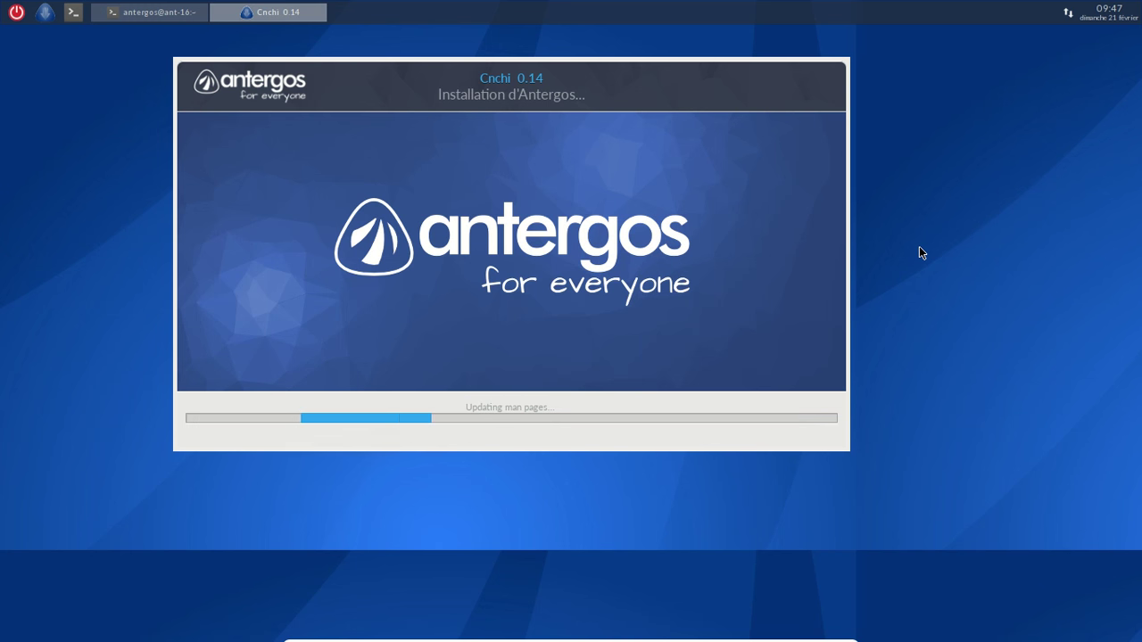
click(191, 15)
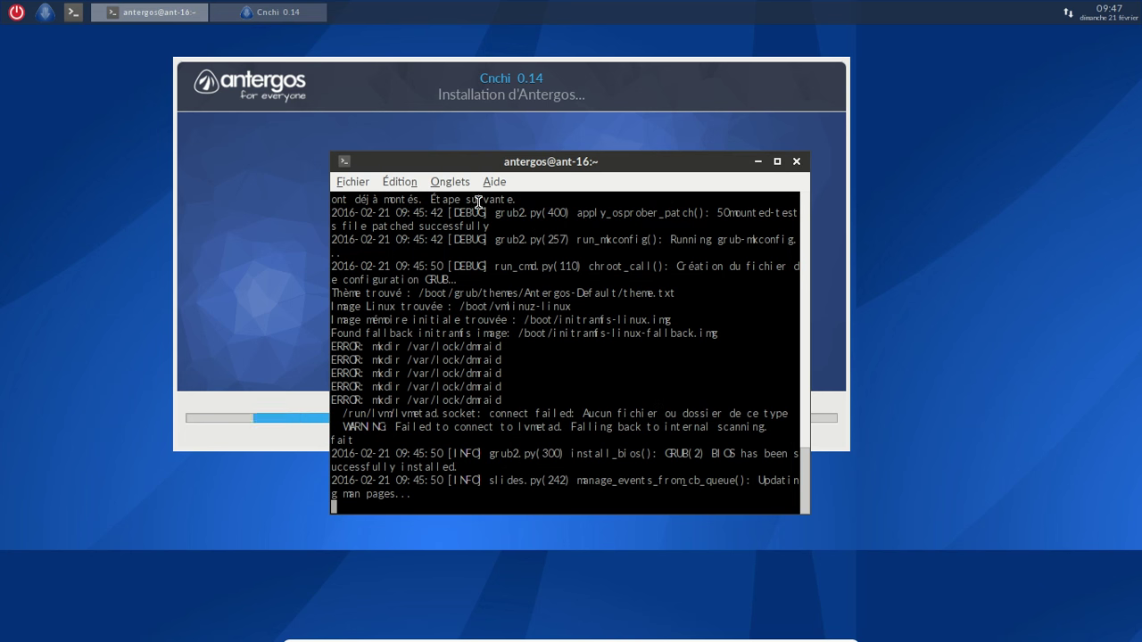
Open a new terminal tab from the Fichier menu, then close that extra tab
click(369, 181)
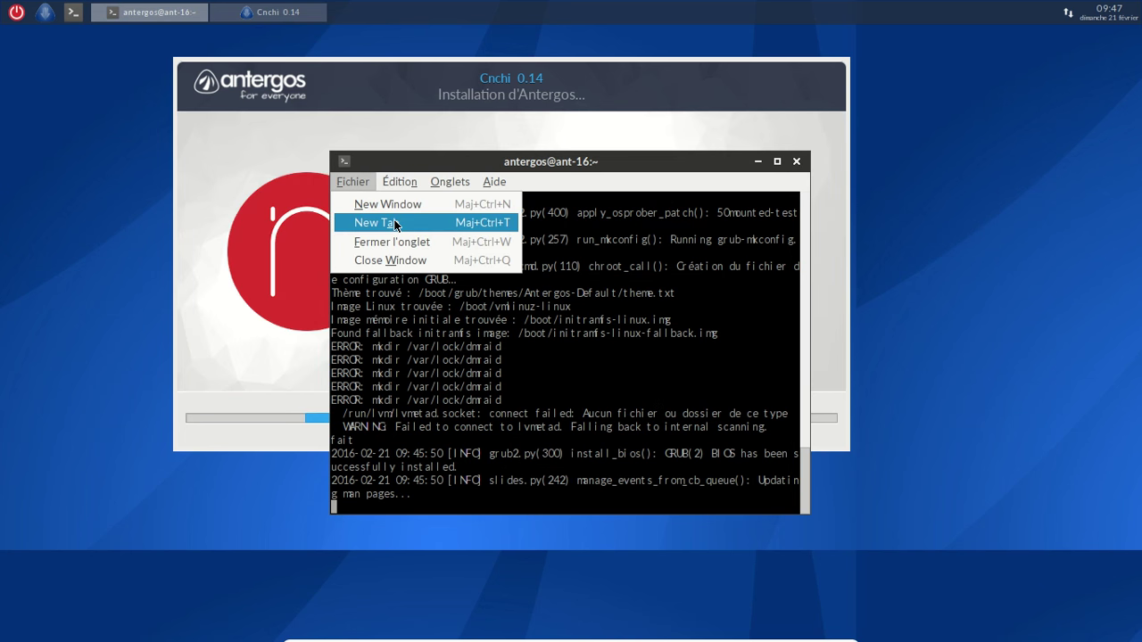
click(395, 223)
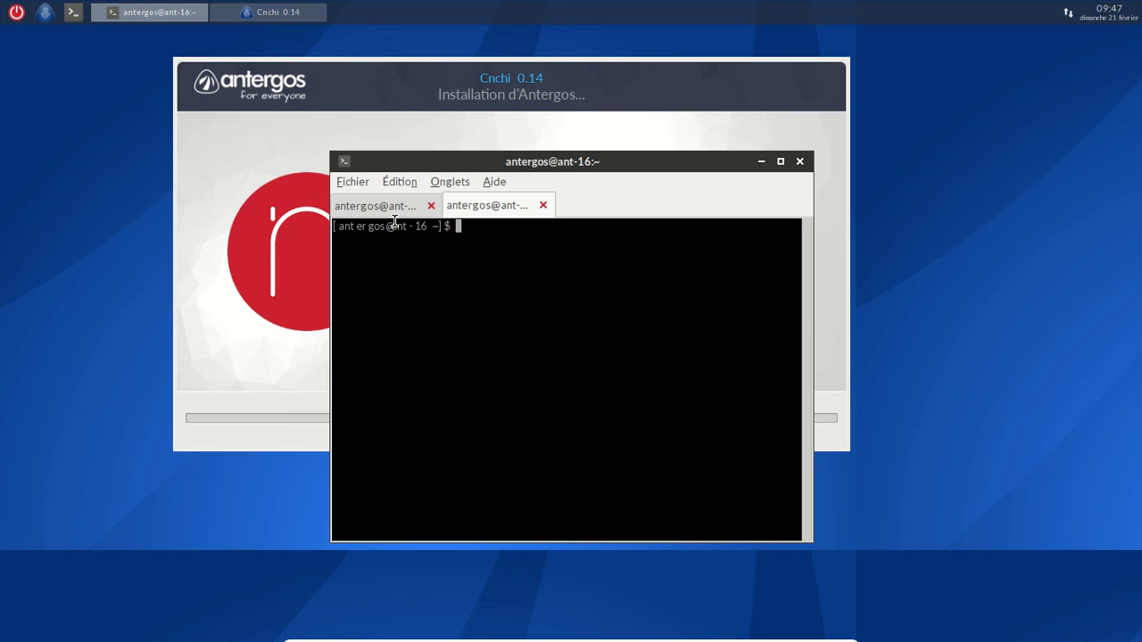
double_click(546, 277)
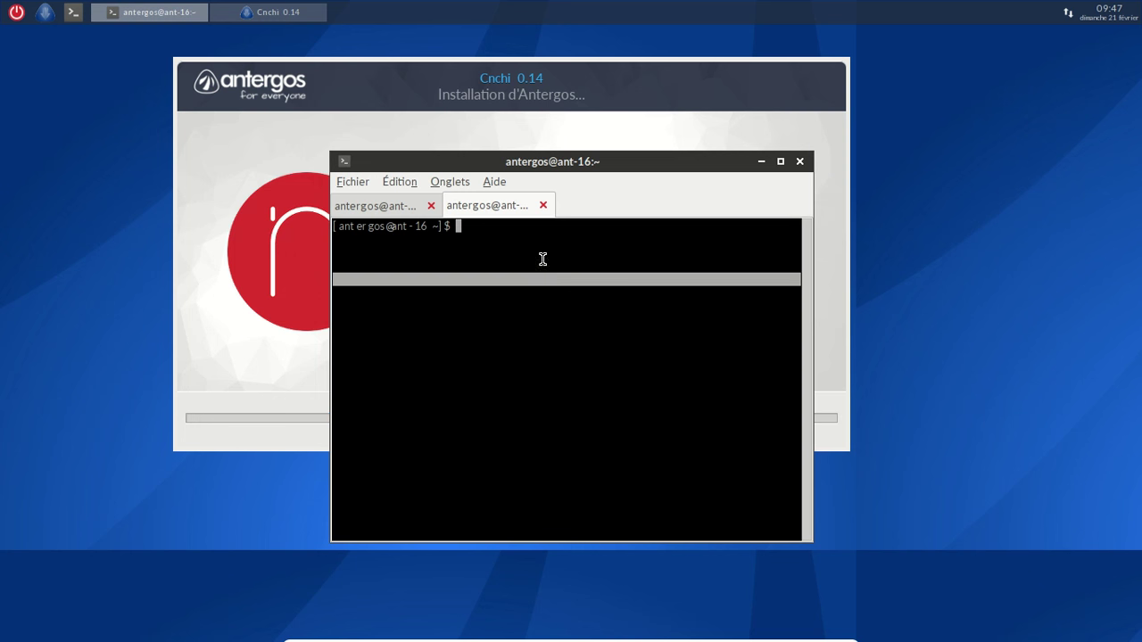
click(542, 204)
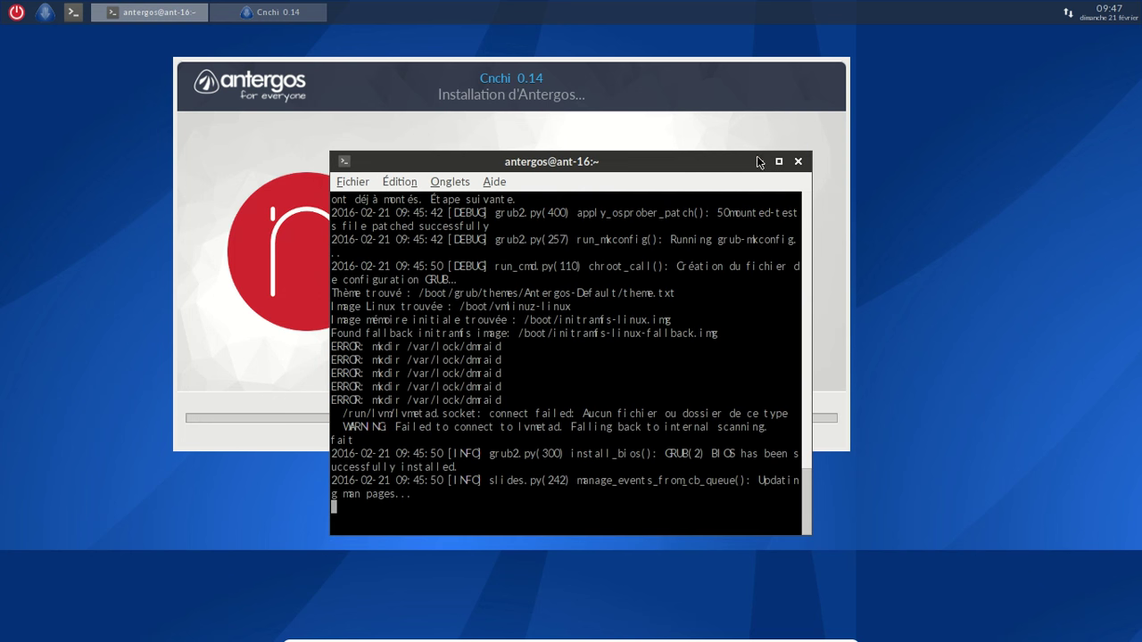
Hide the log terminal, bring it back to check progress, and hide it again
click(758, 160)
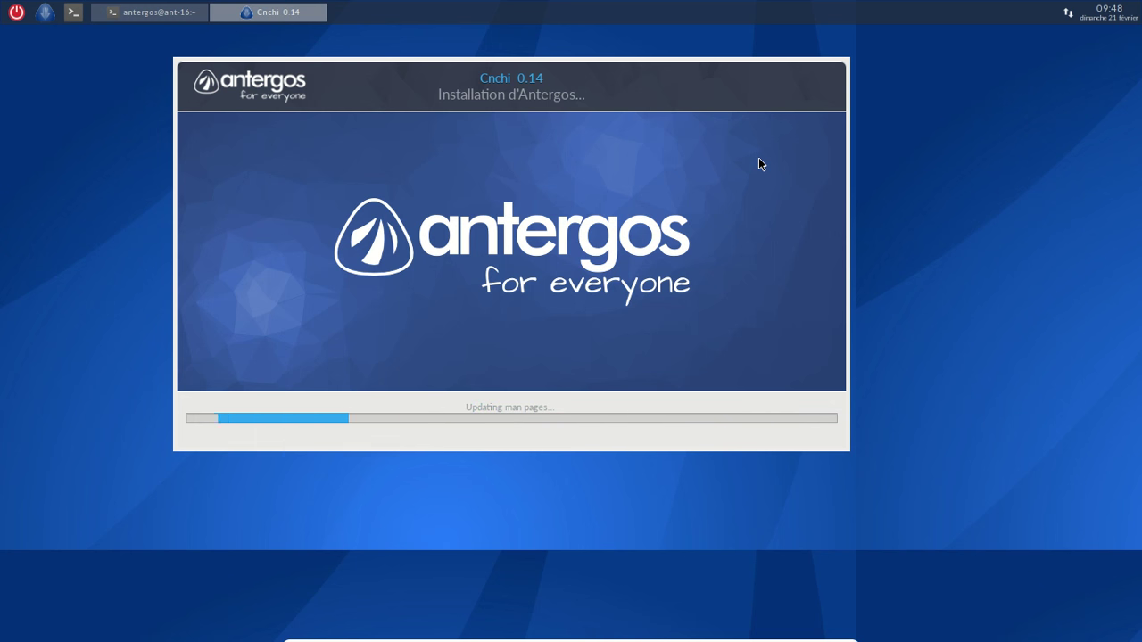
click(170, 20)
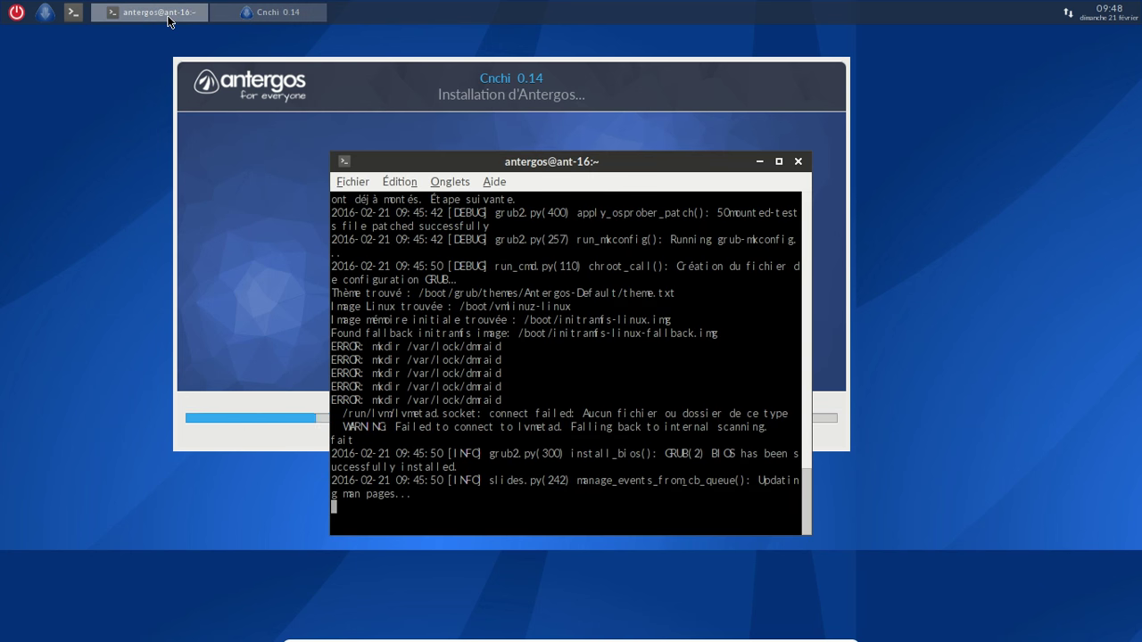
click(758, 162)
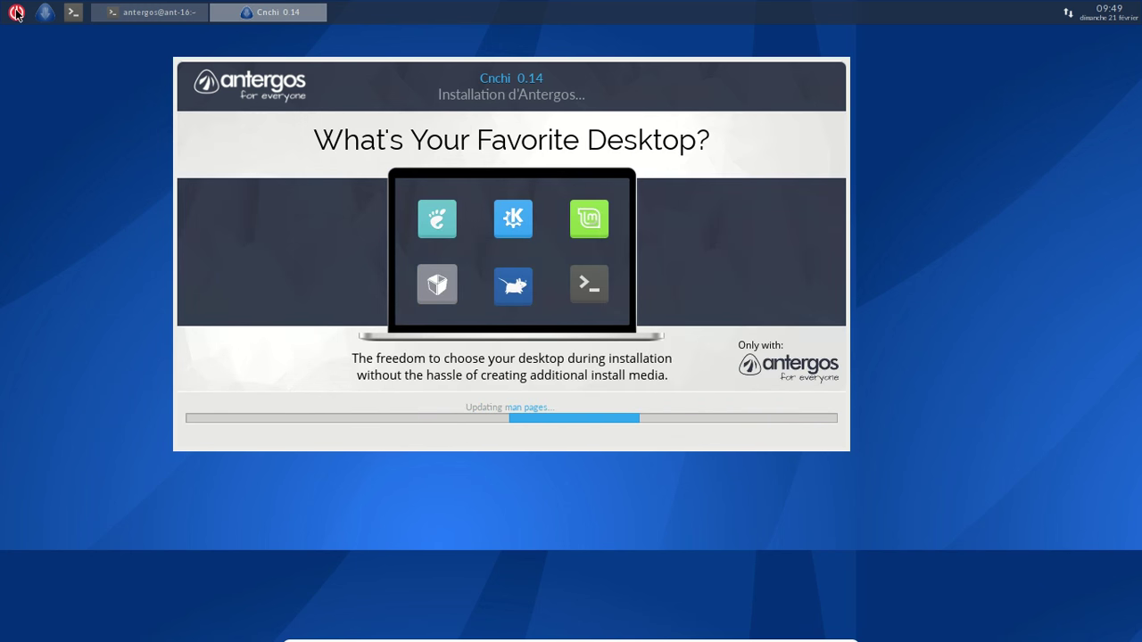
Power off the live session, enable 3D acceleration for Antergos Gnome, start it, and boot Antergos Linux from GRUB
click(16, 13)
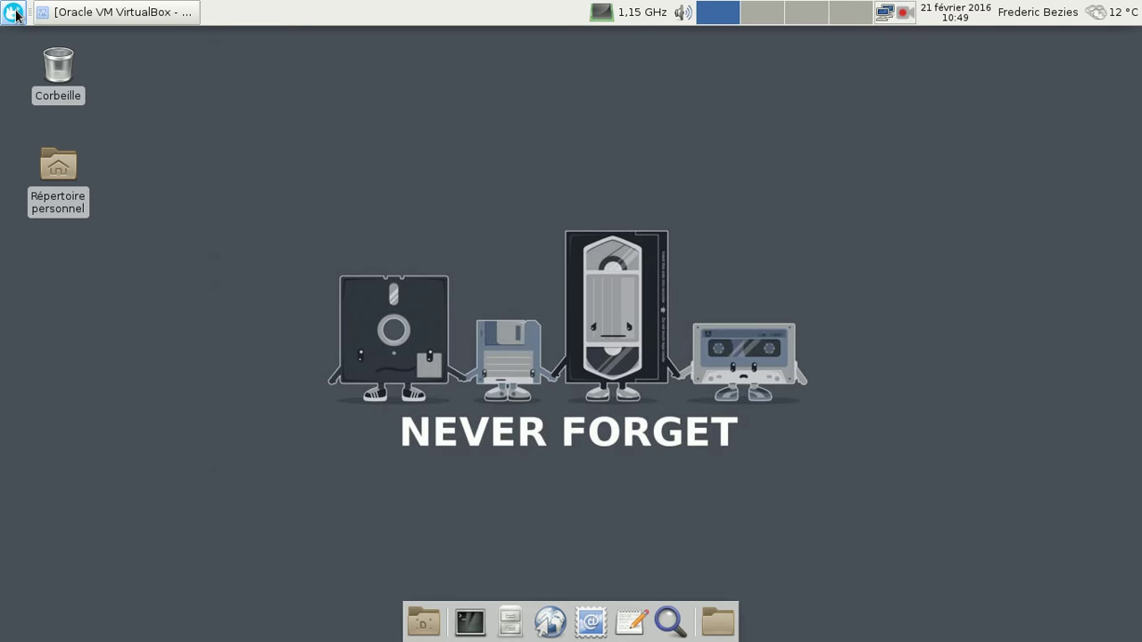
click(76, 13)
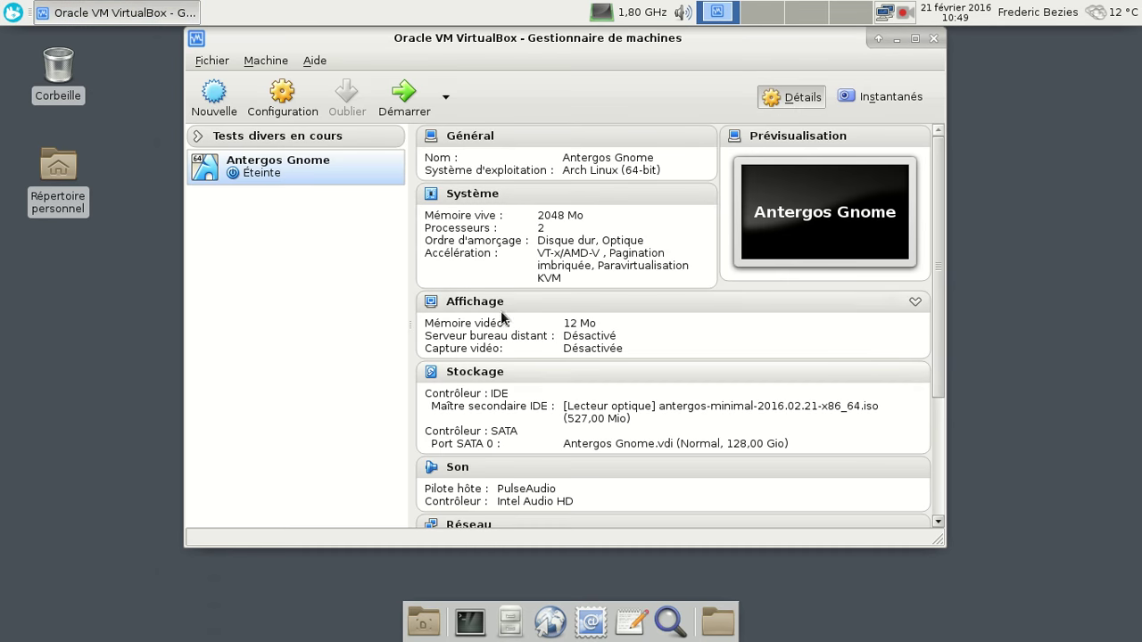
click(489, 307)
click(472, 308)
click(910, 468)
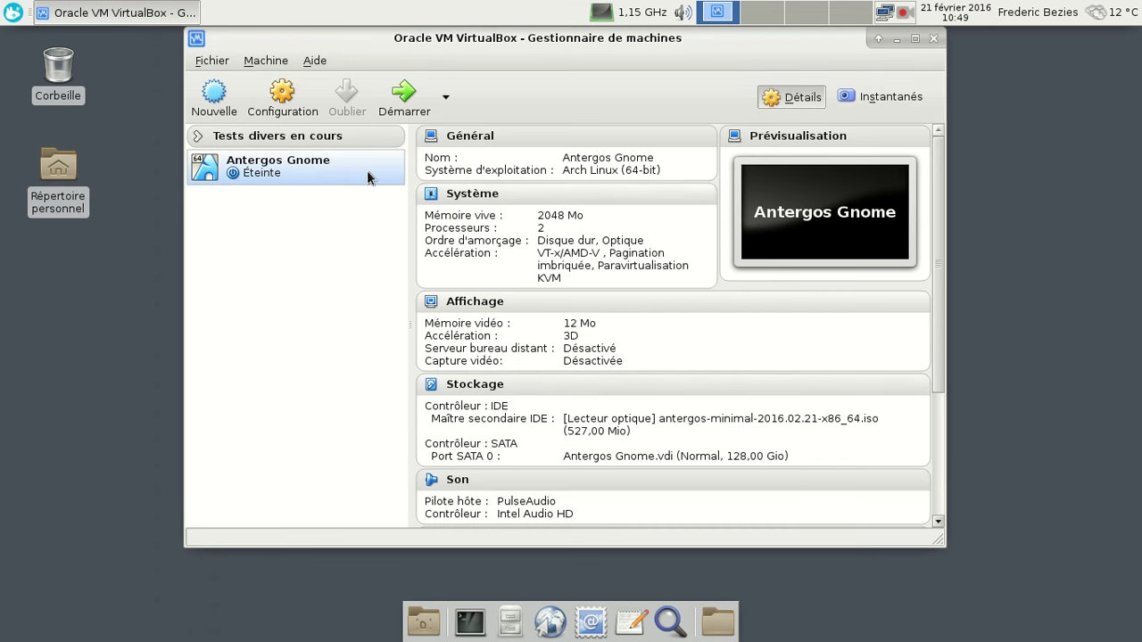
click(398, 100)
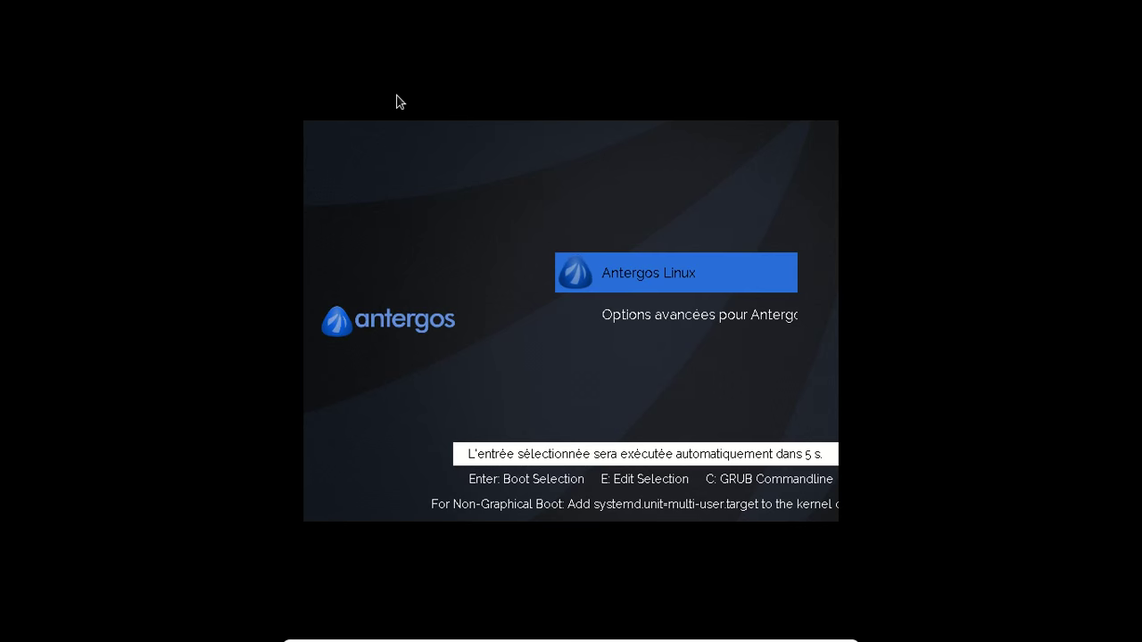
key(Return)
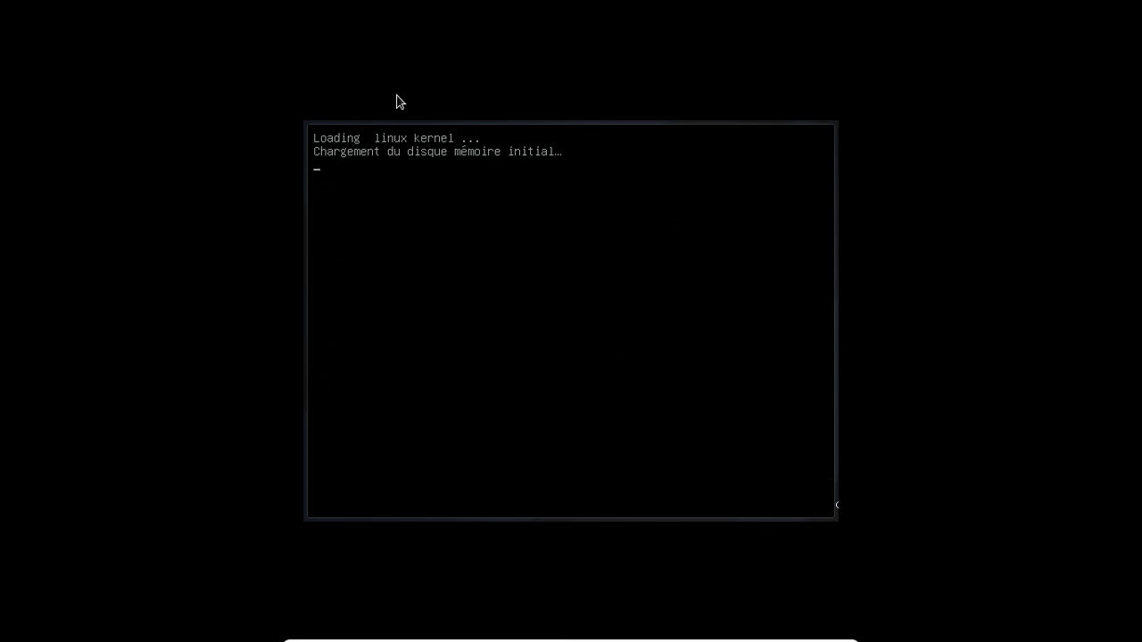